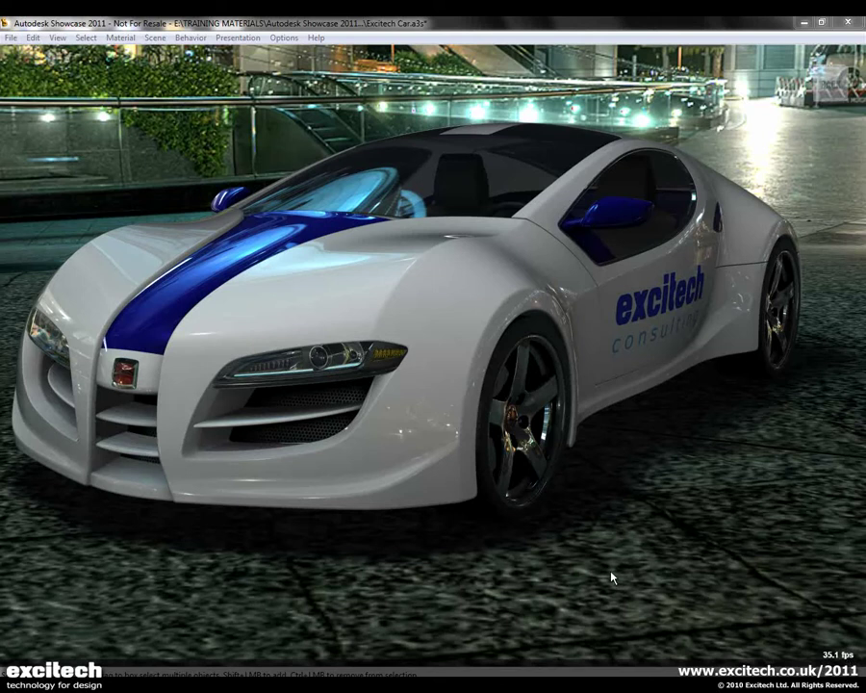
Examine the car's front wheel, door graphics and overall bodywork from close up and from a distance.
{"action": "left_click_drag", "start_coordinate": [612, 577], "coordinate": [669, 507]}
{"action": "scroll", "coordinate": [712, 532], "scroll_direction": "up", "scroll_amount": 5}
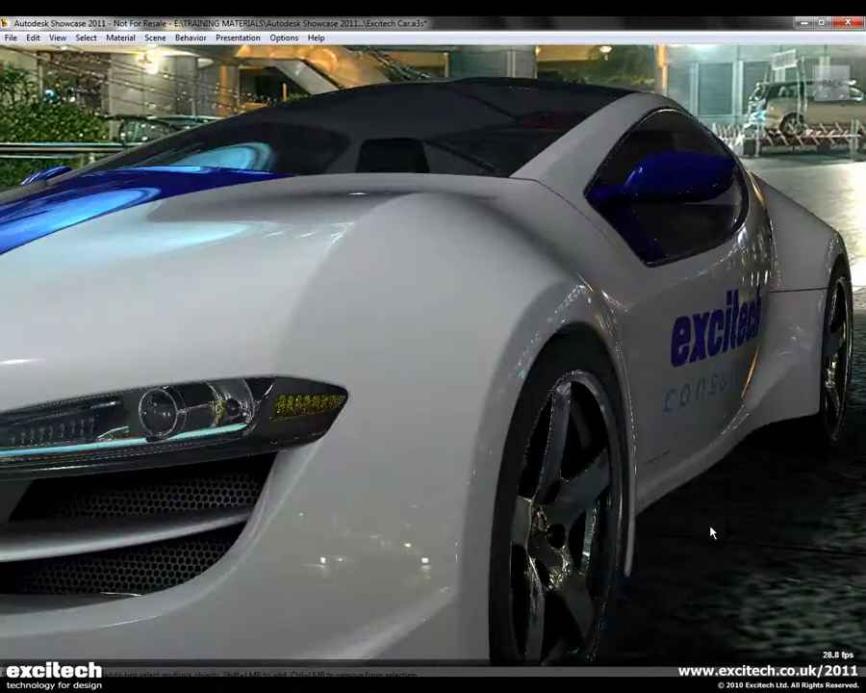
{"action": "left_click_drag", "start_coordinate": [713, 533], "coordinate": [601, 472]}
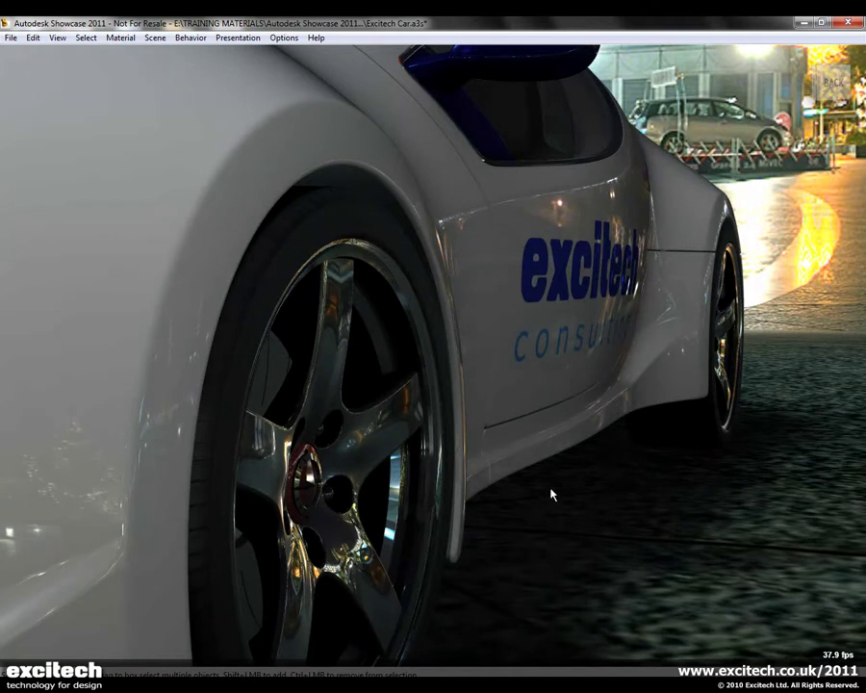
{"action": "scroll", "coordinate": [563, 485], "scroll_direction": "down", "scroll_amount": 2}
{"action": "left_click_drag", "start_coordinate": [550, 447], "coordinate": [481, 511], "text": "alt"}
{"action": "scroll", "coordinate": [573, 491], "scroll_direction": "down", "scroll_amount": 3}
{"action": "left_click_drag", "start_coordinate": [573, 490], "coordinate": [638, 531], "text": "alt"}
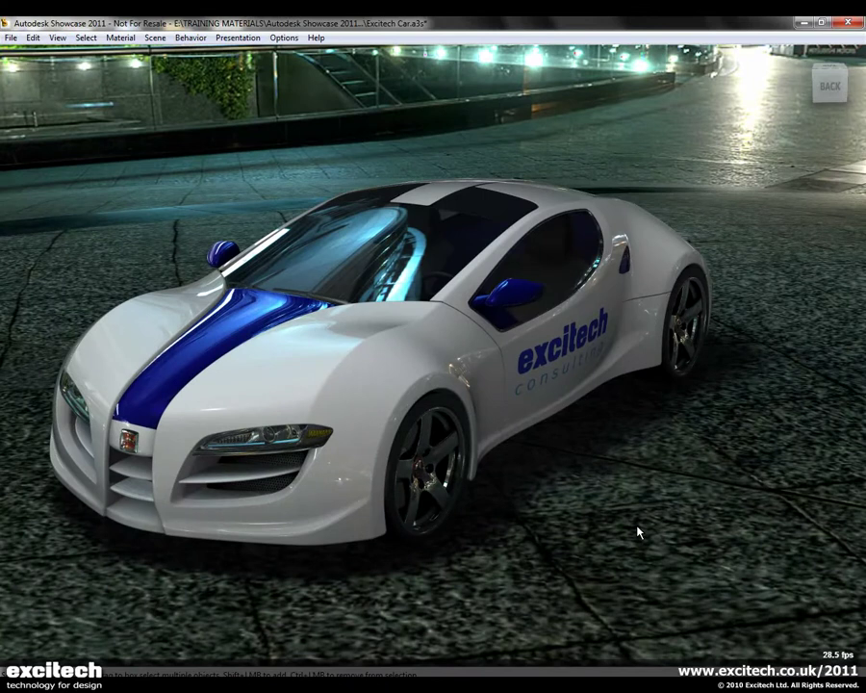
Review the file formats available for importing models, then cancel the import.
{"action": "left_click", "coordinate": [8, 38]}
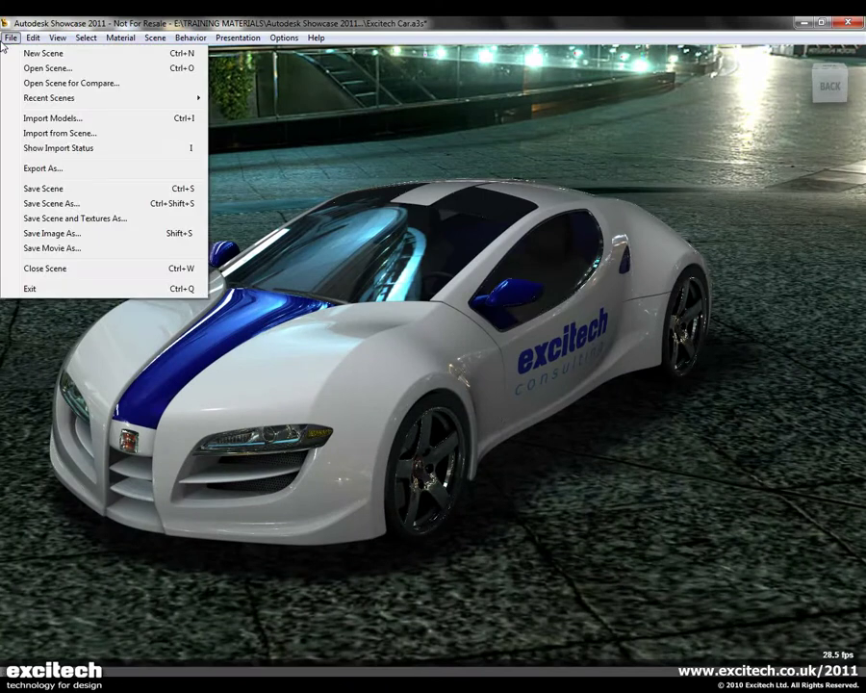
{"action": "mouse_move", "coordinate": [34, 46]}
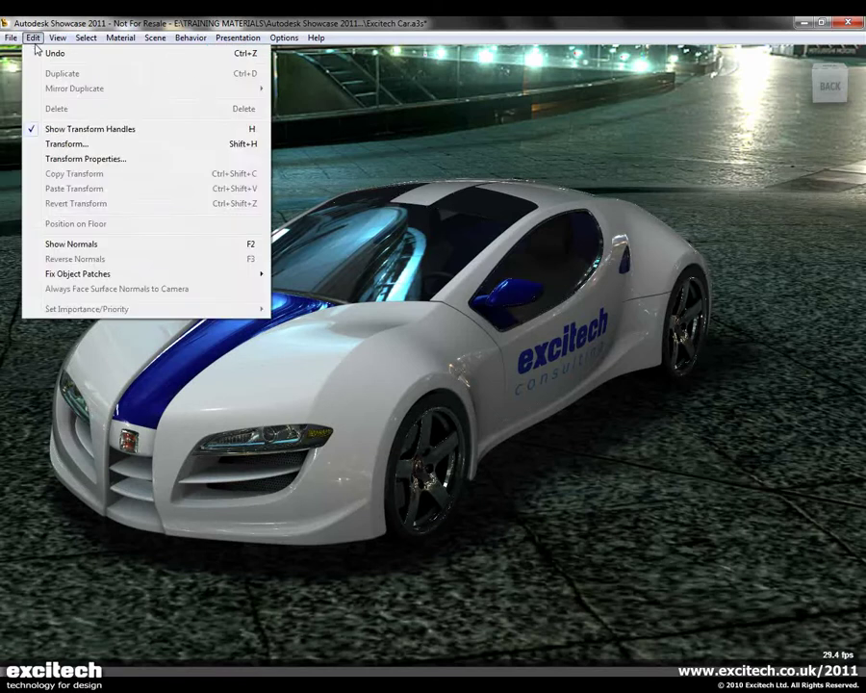
{"action": "mouse_move", "coordinate": [8, 38]}
{"action": "left_click", "coordinate": [92, 117]}
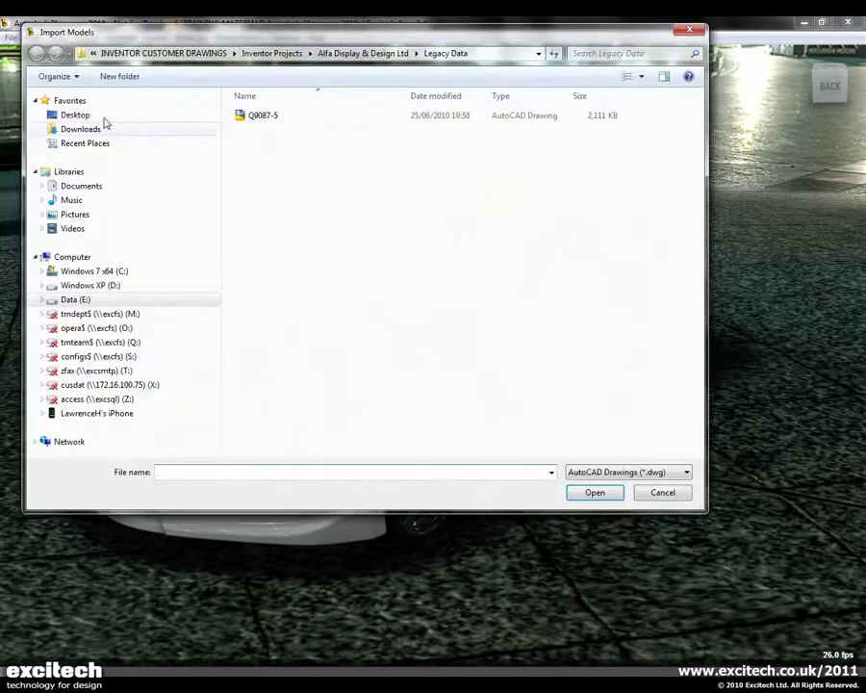
{"action": "left_click_drag", "start_coordinate": [324, 40], "coordinate": [303, 35]}
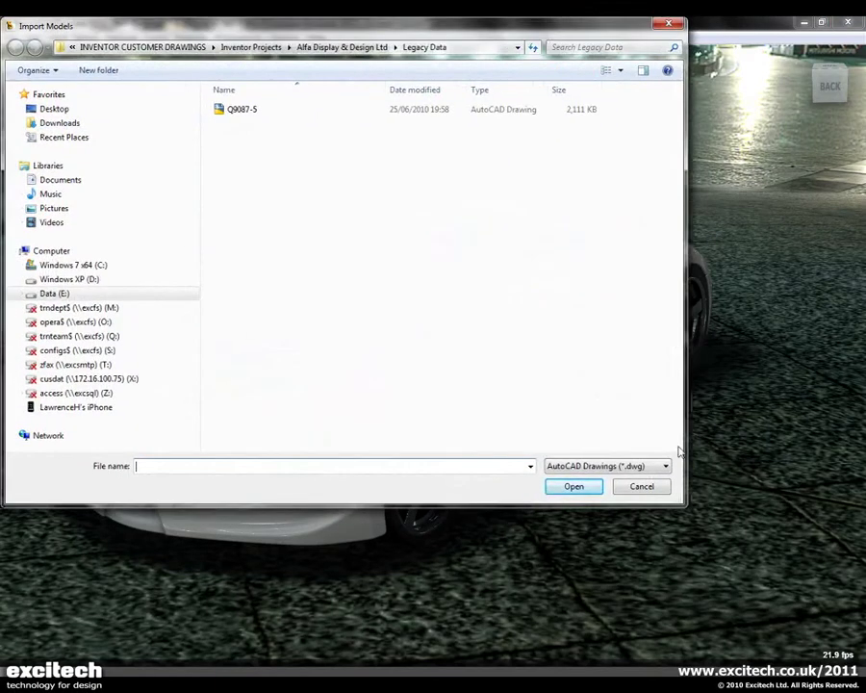
{"action": "left_click_drag", "start_coordinate": [682, 510], "coordinate": [602, 306]}
{"action": "left_click", "coordinate": [581, 268]}
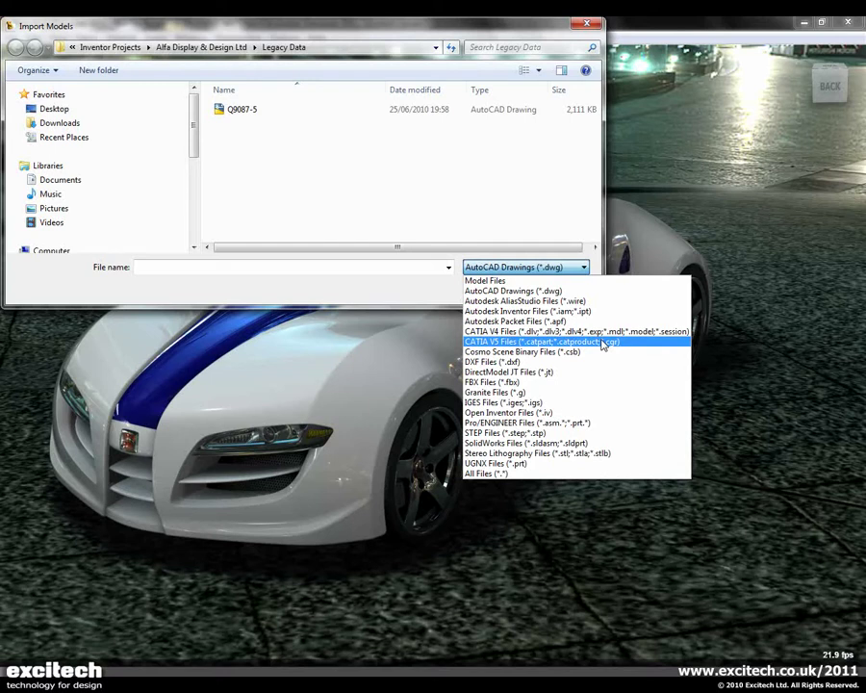
{"action": "left_click", "coordinate": [493, 178]}
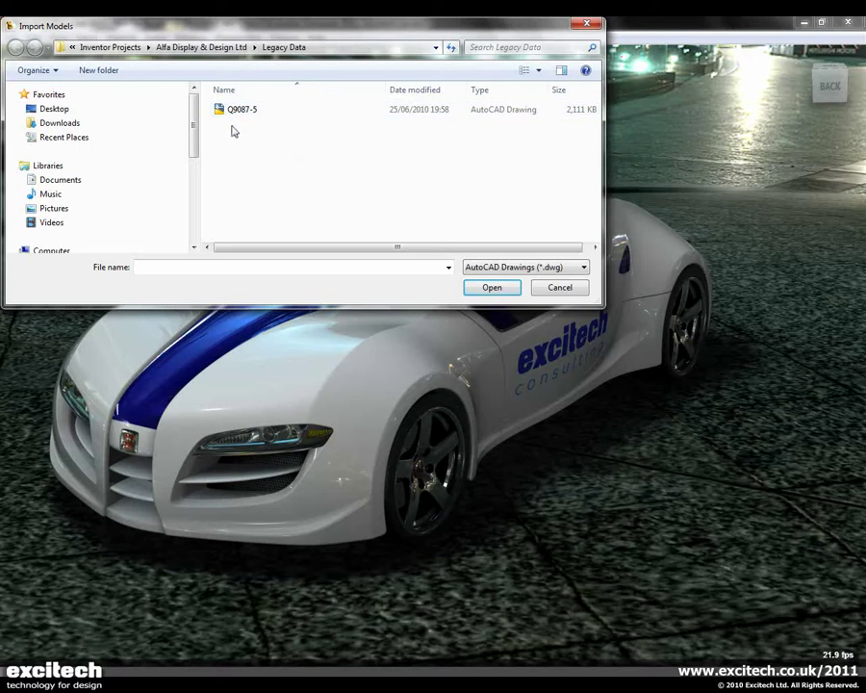
{"action": "left_click", "coordinate": [560, 287]}
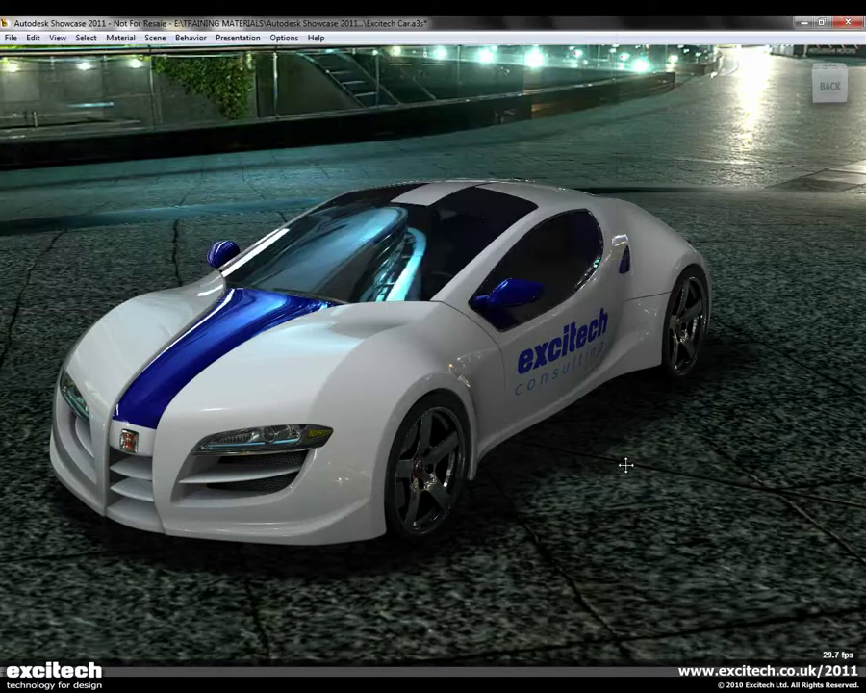
Display the materials and look through the ones used in this scene.
{"action": "middle_click_drag", "start_coordinate": [625, 465], "coordinate": [667, 472], "text": "alt"}
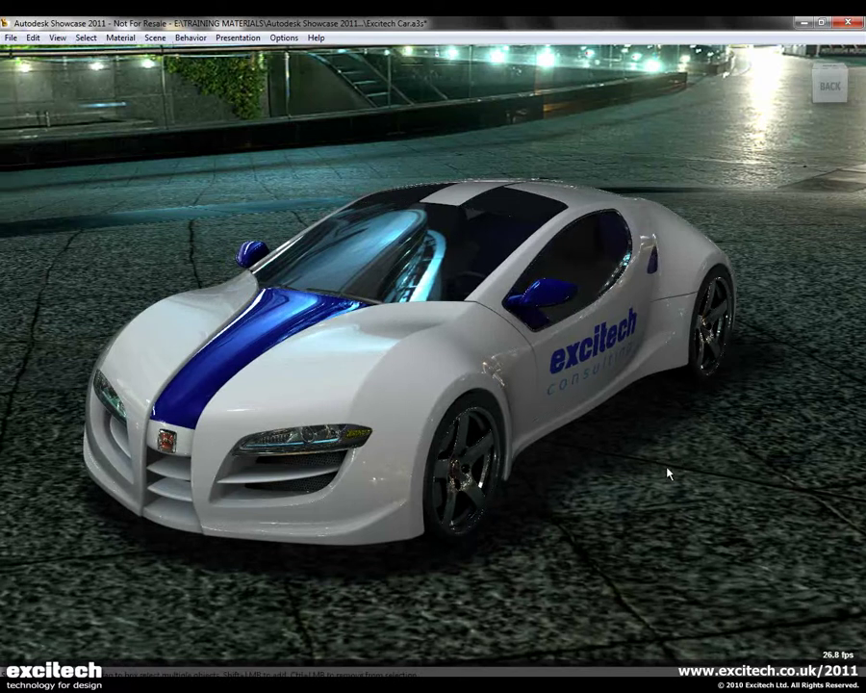
{"action": "key", "text": "m"}
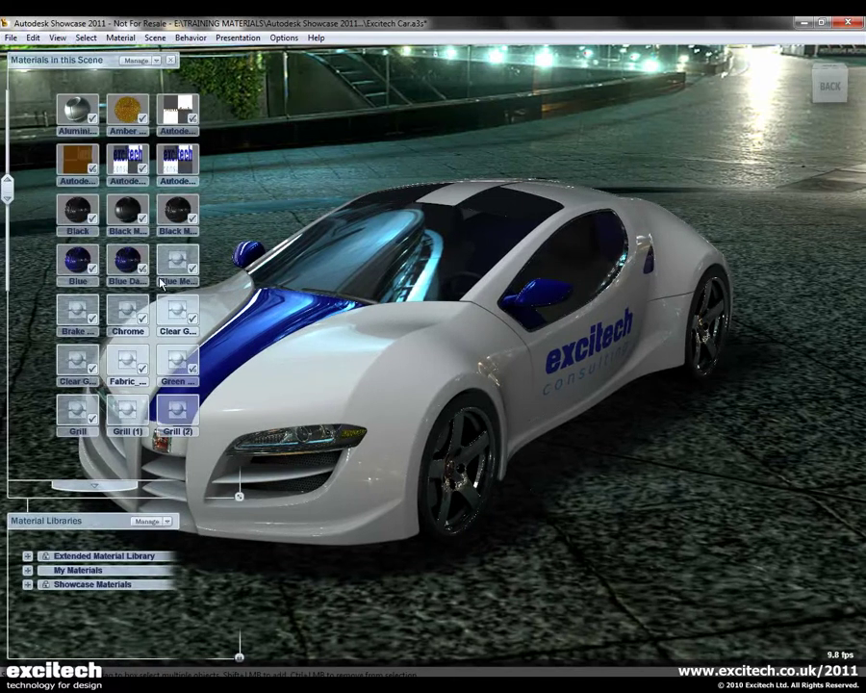
{"action": "scroll", "coordinate": [16, 252], "scroll_direction": "down", "scroll_amount": 2}
{"action": "left_click_drag", "start_coordinate": [13, 248], "coordinate": [12, 160]}
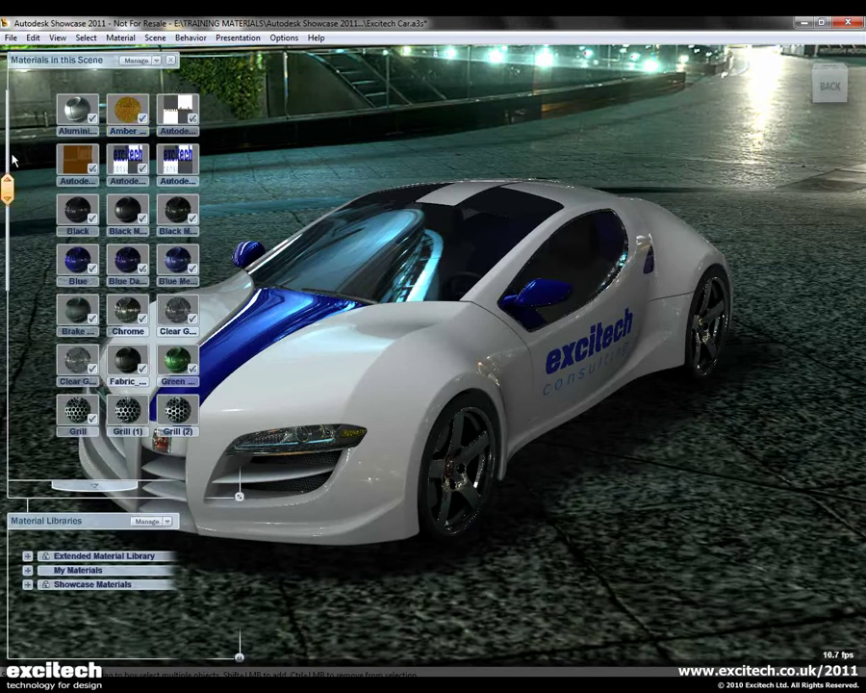
{"action": "scroll", "coordinate": [108, 498], "scroll_direction": "down", "scroll_amount": 1}
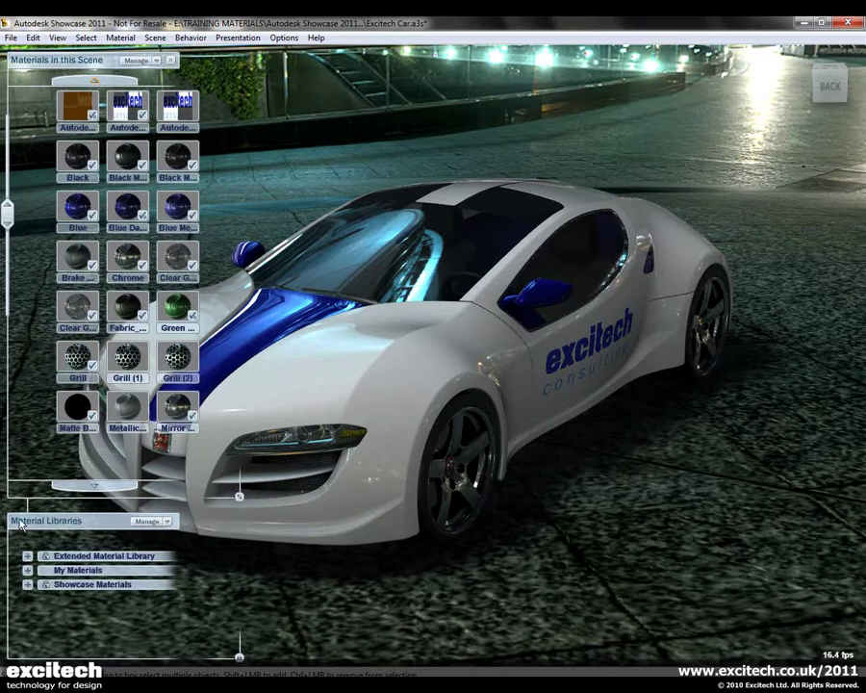
Enlarge the material libraries area and browse the Glass and Metals categories of the Extended Material Library.
{"action": "left_click", "coordinate": [27, 557]}
{"action": "scroll", "coordinate": [29, 566], "scroll_direction": "down", "scroll_amount": 1}
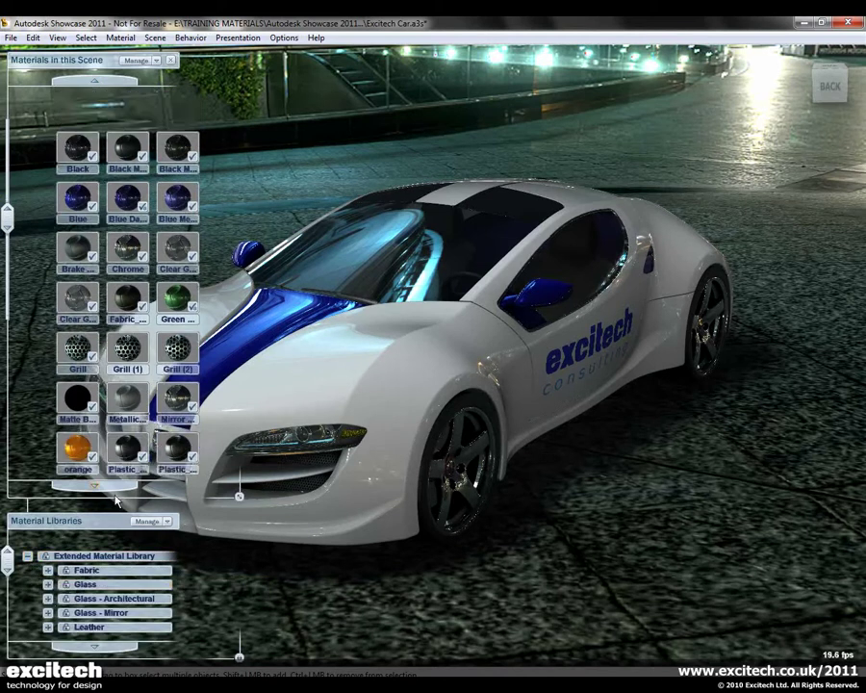
{"action": "left_click", "coordinate": [48, 585]}
{"action": "scroll", "coordinate": [145, 488], "scroll_direction": "down", "scroll_amount": 2}
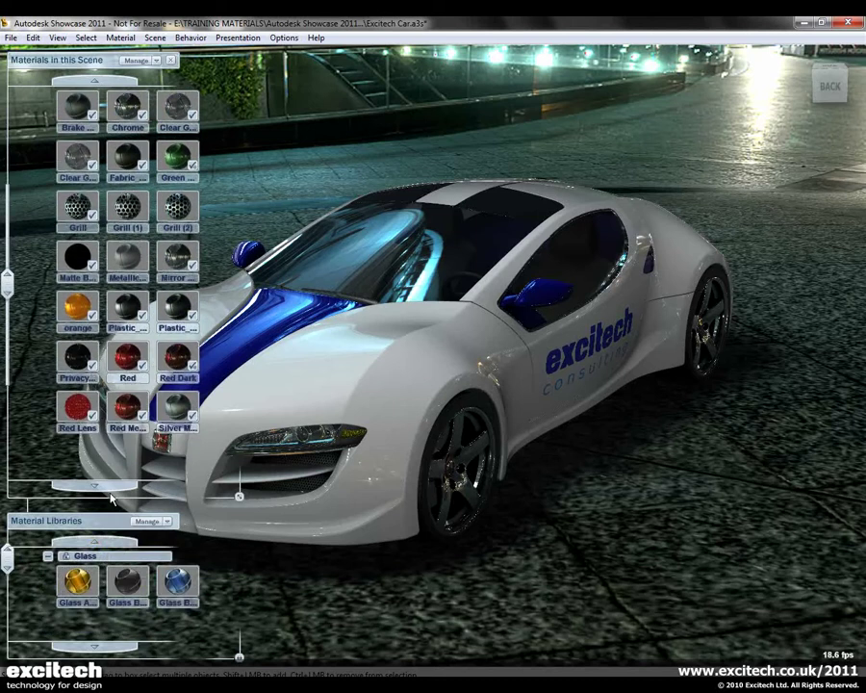
{"action": "left_click_drag", "start_coordinate": [239, 497], "coordinate": [270, 139]}
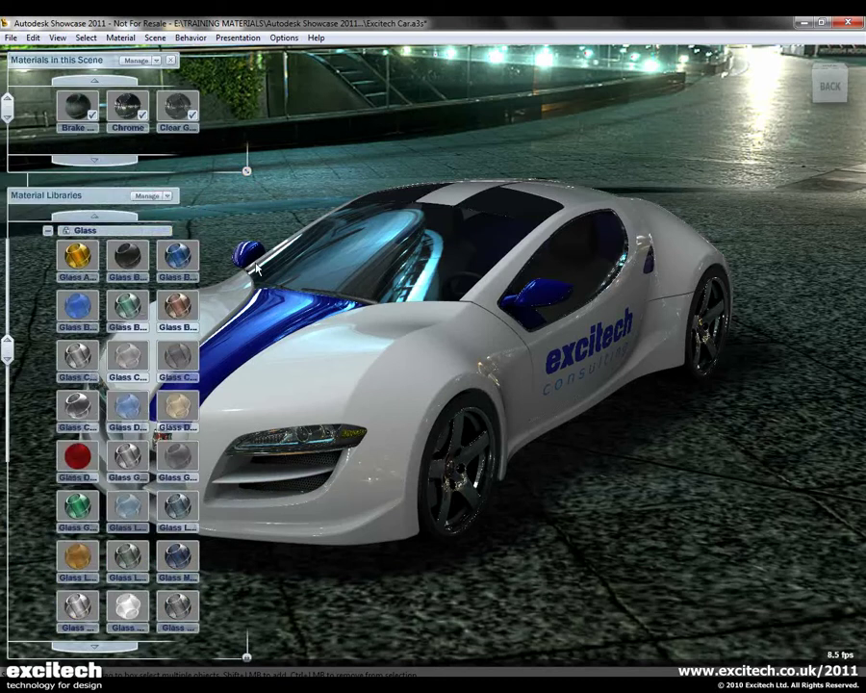
{"action": "left_click", "coordinate": [48, 231]}
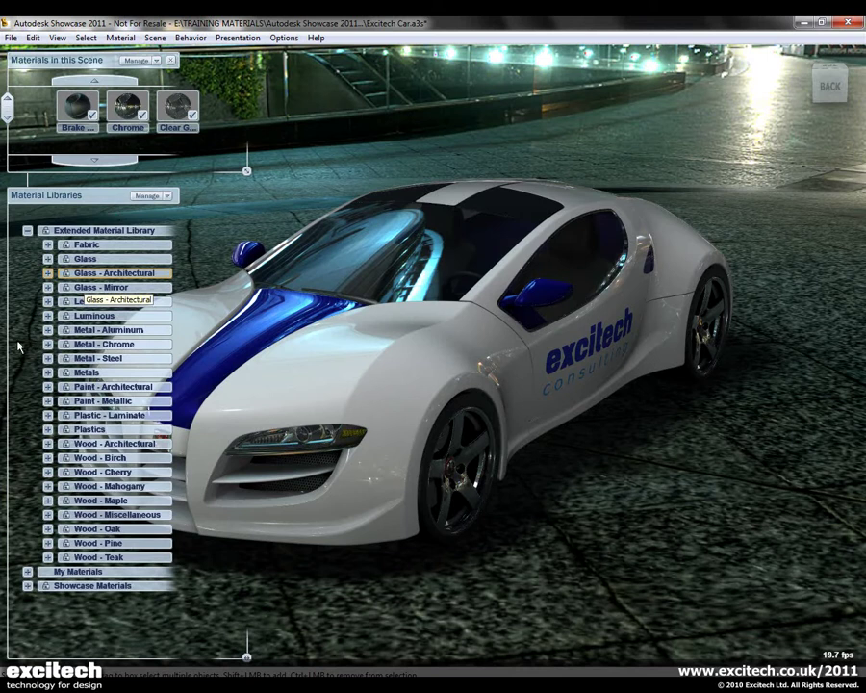
{"action": "left_click", "coordinate": [43, 375]}
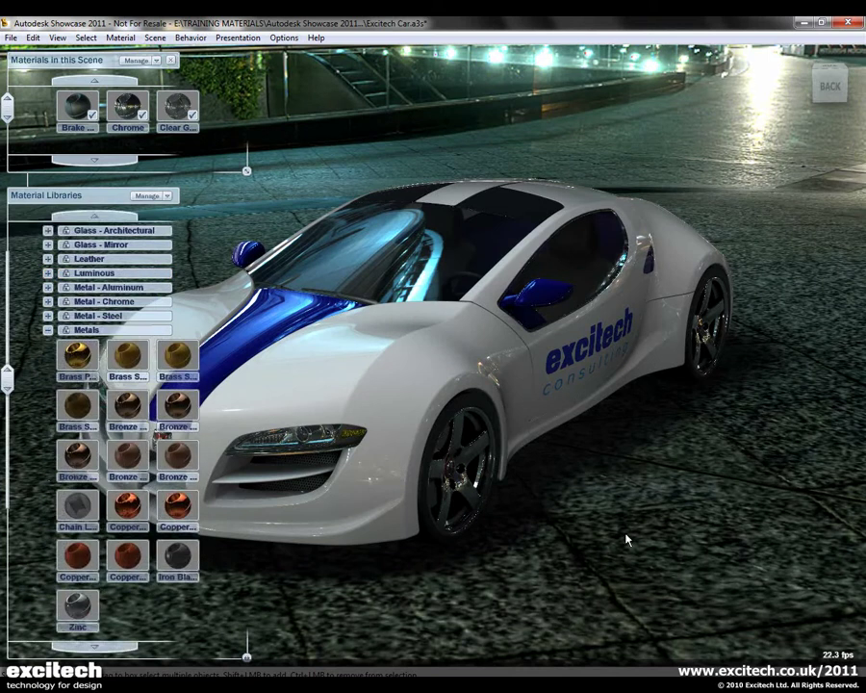
Apply a black metallic paint from the Paint - Metallic library to the car's front body panel.
{"action": "middle_click_drag", "start_coordinate": [531, 485], "coordinate": [535, 481], "text": "alt"}
{"action": "left_click", "coordinate": [418, 376]}
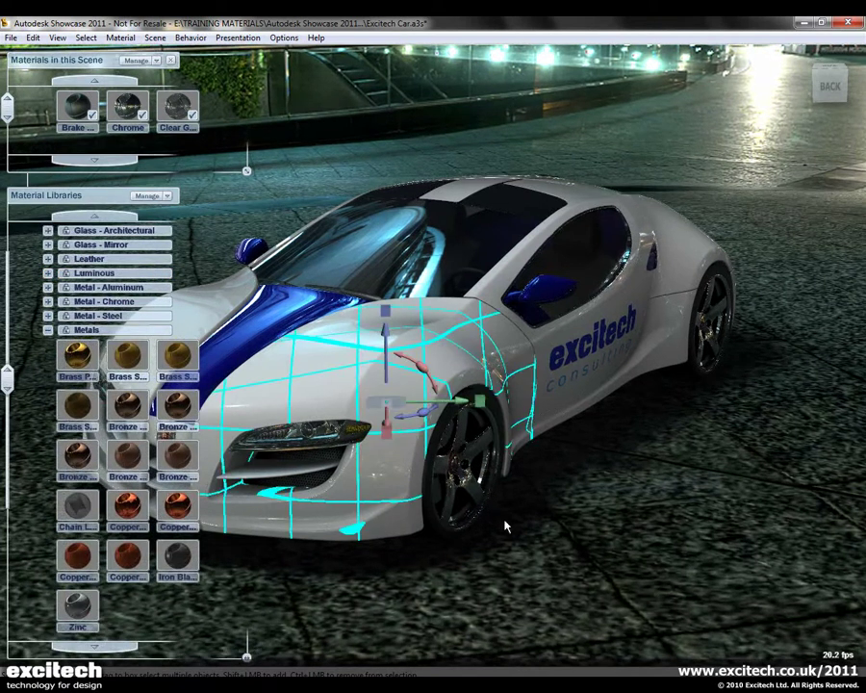
{"action": "middle_click_drag", "start_coordinate": [507, 525], "coordinate": [586, 490], "text": "alt"}
{"action": "scroll", "coordinate": [520, 550], "scroll_direction": "down", "scroll_amount": 1}
{"action": "scroll", "coordinate": [512, 552], "scroll_direction": "up", "scroll_amount": 3}
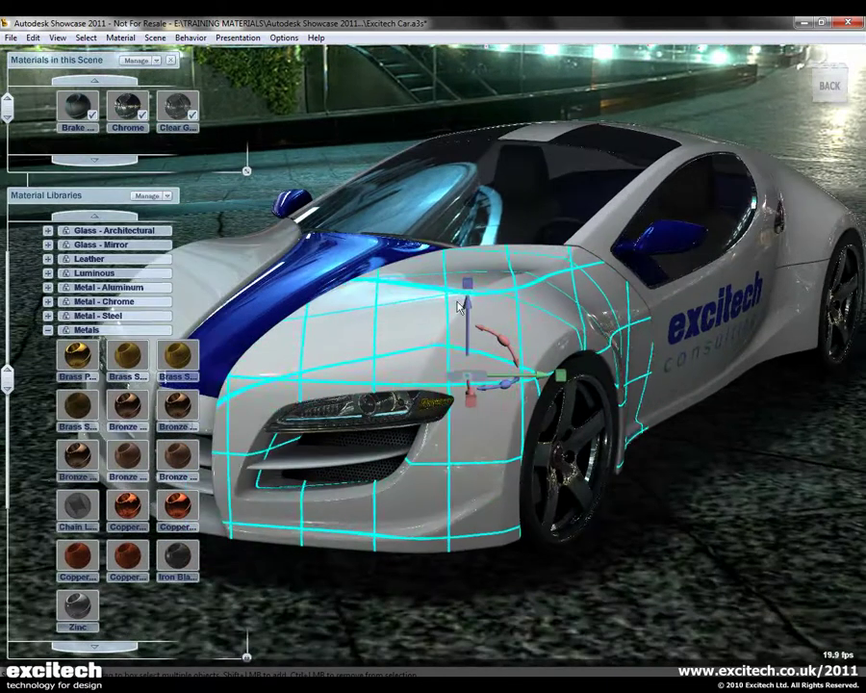
{"action": "left_click", "coordinate": [47, 329]}
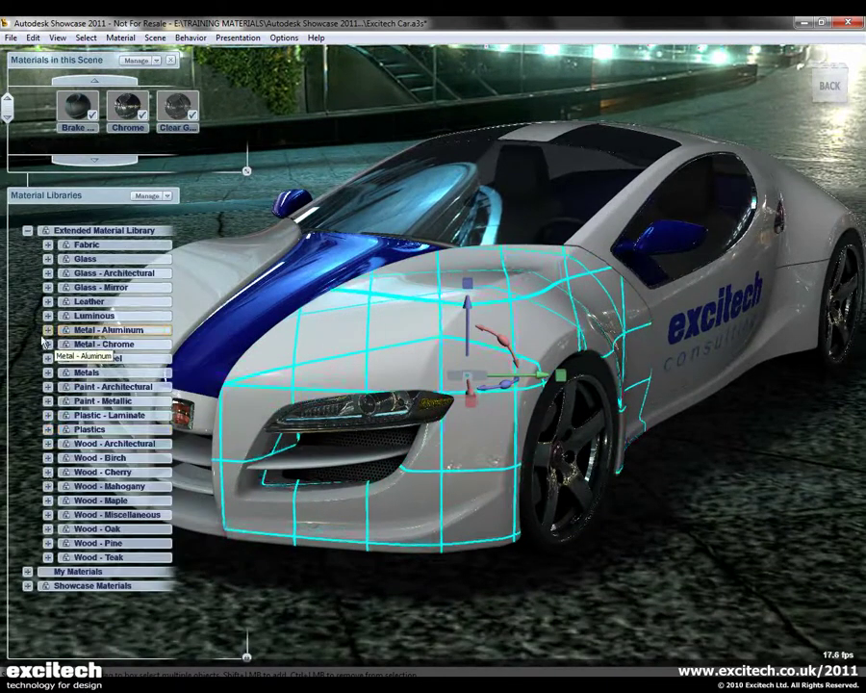
{"action": "left_click", "coordinate": [47, 400]}
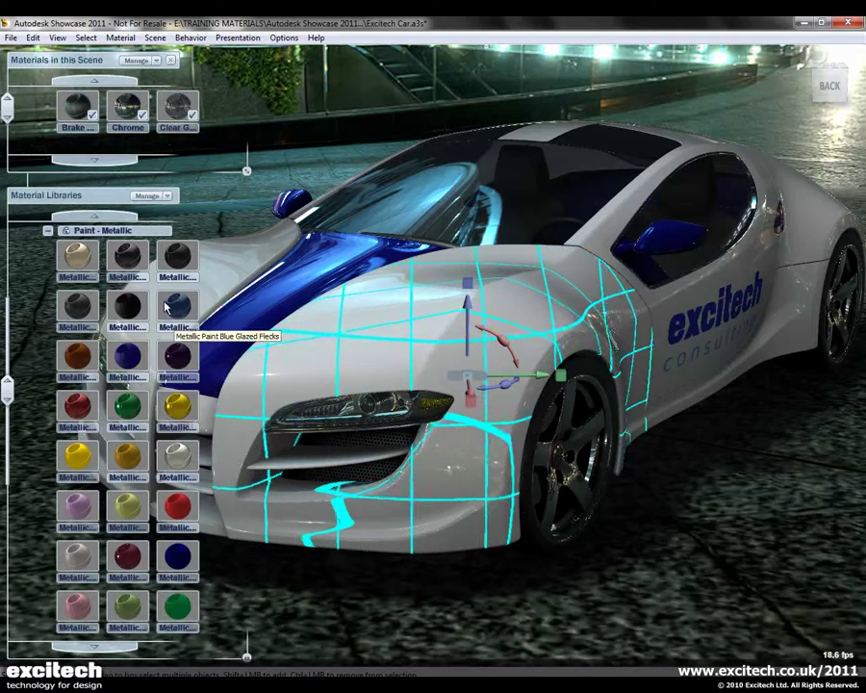
{"action": "right_click", "coordinate": [198, 259]}
{"action": "left_click", "coordinate": [217, 266]}
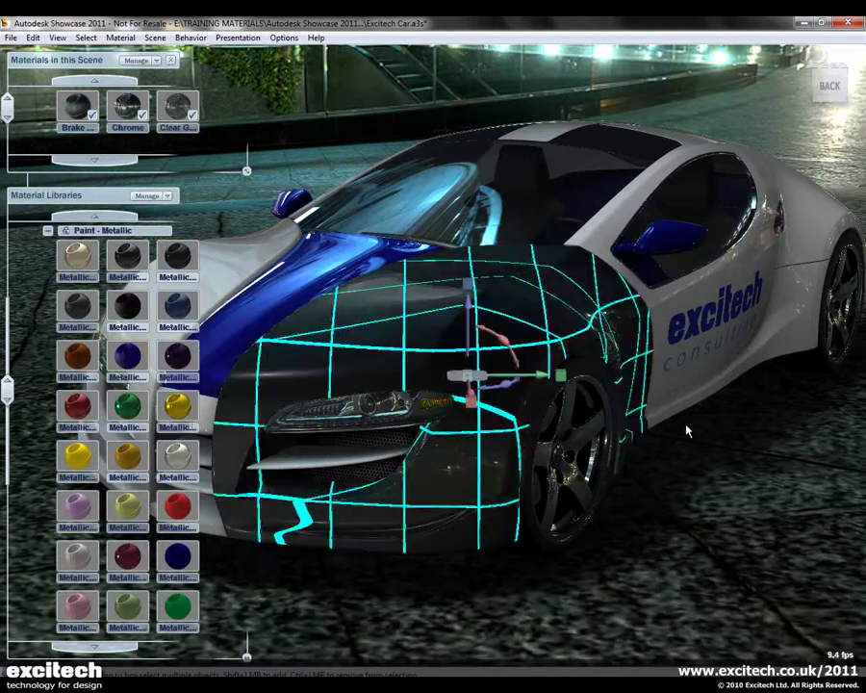
Inspect and undo the black paint on the front body panel, and close the materials display.
{"action": "left_click", "coordinate": [708, 528]}
{"action": "mouse_move", "coordinate": [707, 524]}
{"action": "left_mouse_down", "text": "alt"}
{"action": "mouse_move", "coordinate": [596, 500]}
{"action": "mouse_move", "coordinate": [624, 494]}
{"action": "mouse_move", "coordinate": [720, 509]}
{"action": "left_mouse_up", "text": "alt"}
{"action": "scroll", "coordinate": [627, 500], "scroll_direction": "up", "scroll_amount": 2}
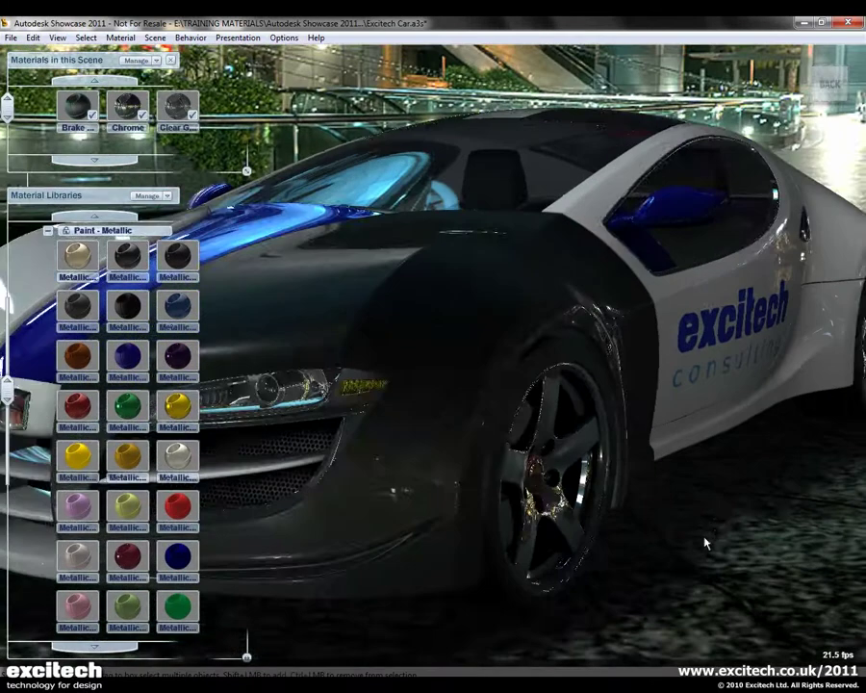
{"action": "scroll", "coordinate": [707, 543], "scroll_direction": "up", "scroll_amount": 2}
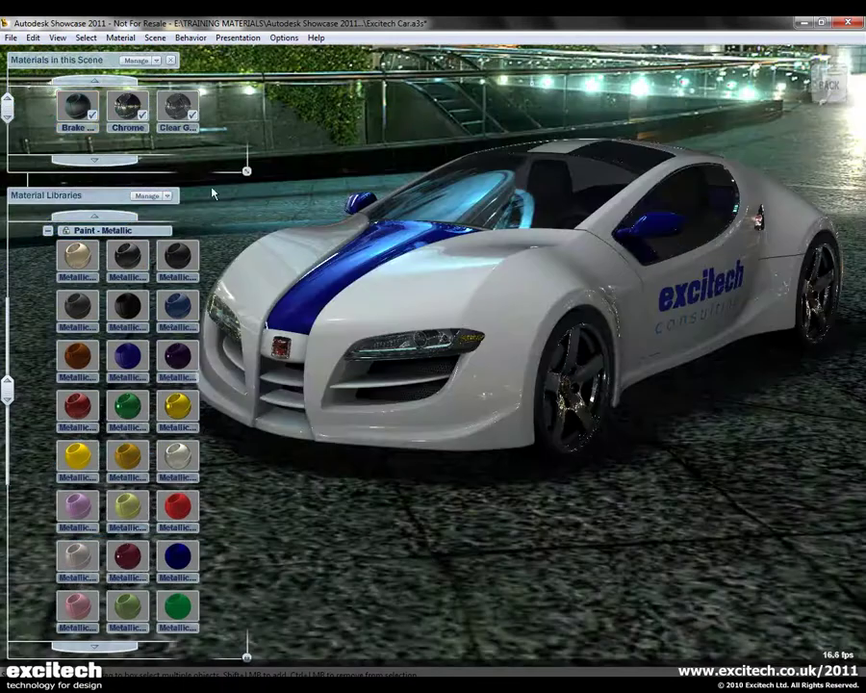
{"action": "left_click", "coordinate": [171, 59]}
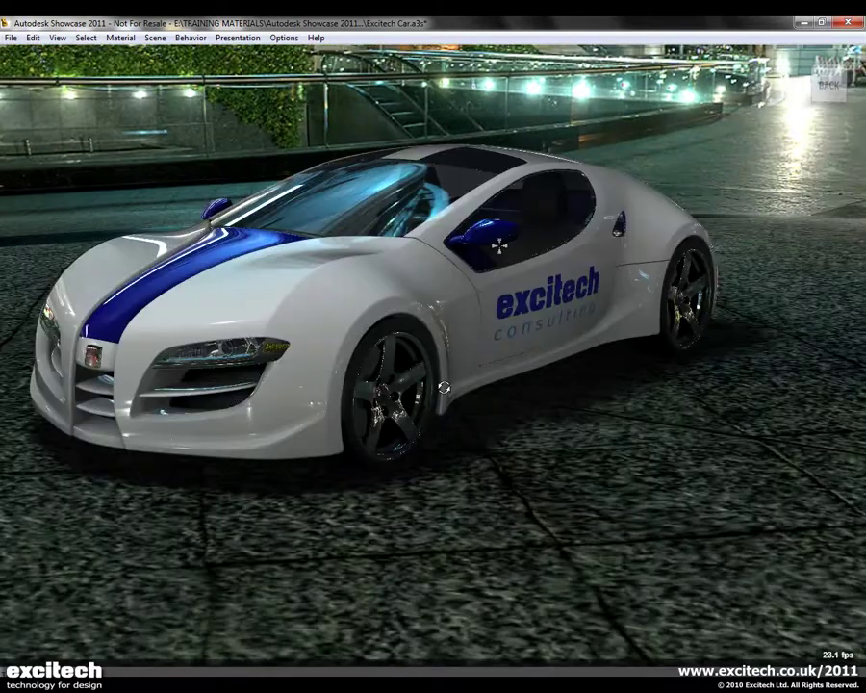
Display the alternative lineups and bring Body Options, Rim Options and Grill Options into view.
{"action": "left_click_drag", "start_coordinate": [449, 399], "coordinate": [452, 412], "text": "alt"}
{"action": "middle_click_drag", "start_coordinate": [528, 408], "coordinate": [534, 423], "text": "alt"}
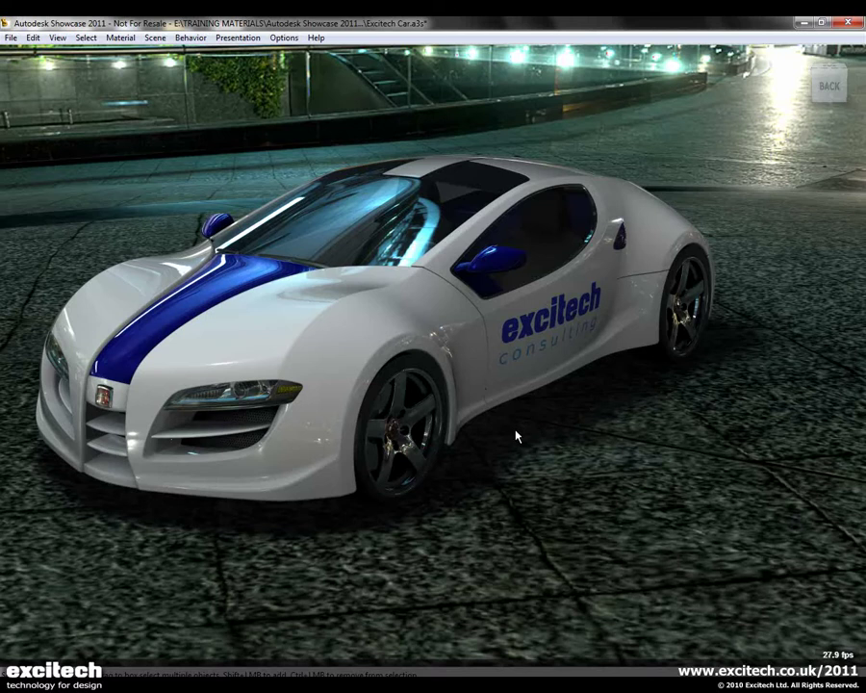
{"action": "key", "text": "a"}
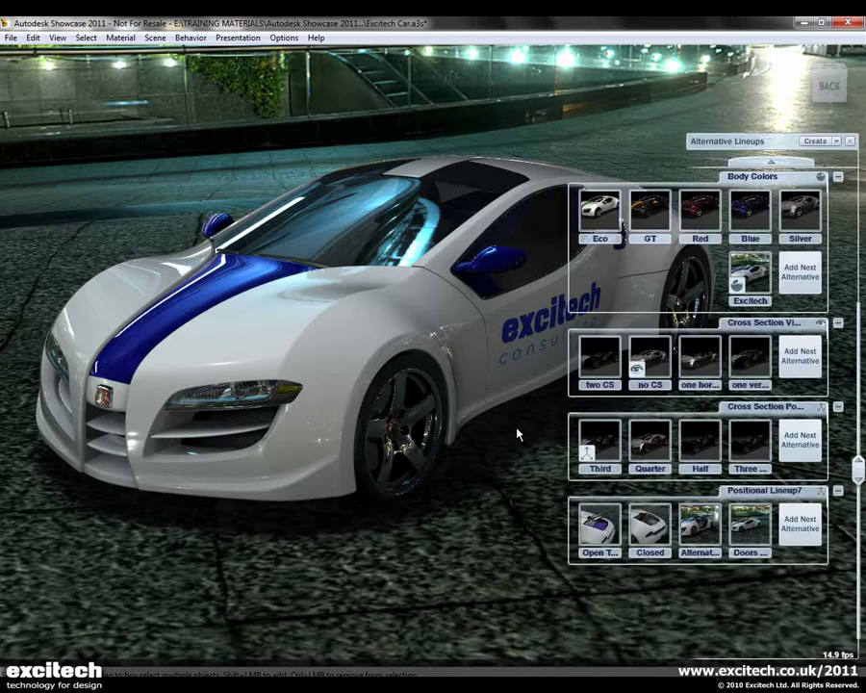
{"action": "left_click_drag", "start_coordinate": [517, 429], "coordinate": [452, 394], "text": "alt"}
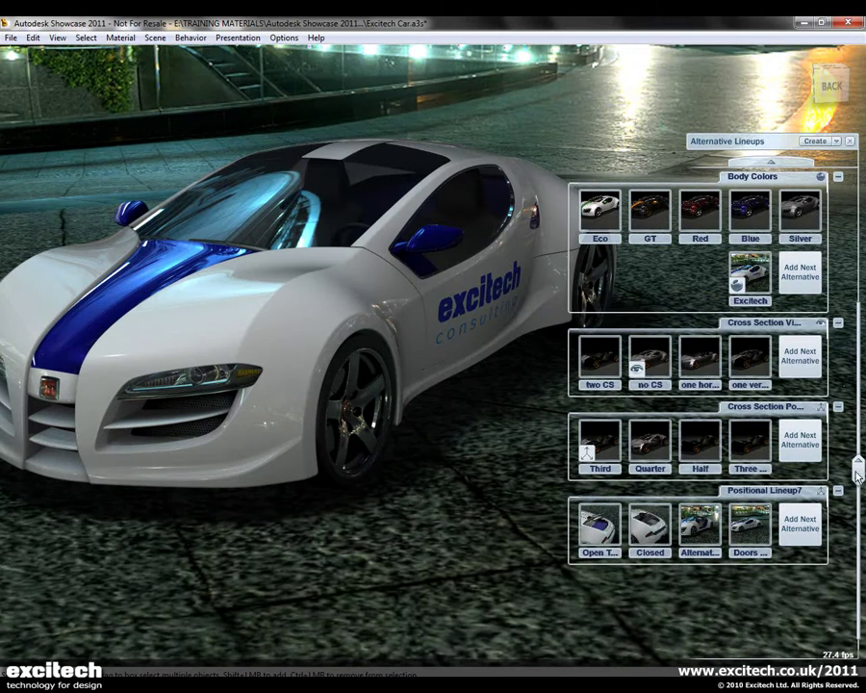
{"action": "left_click_drag", "start_coordinate": [858, 470], "coordinate": [860, 337]}
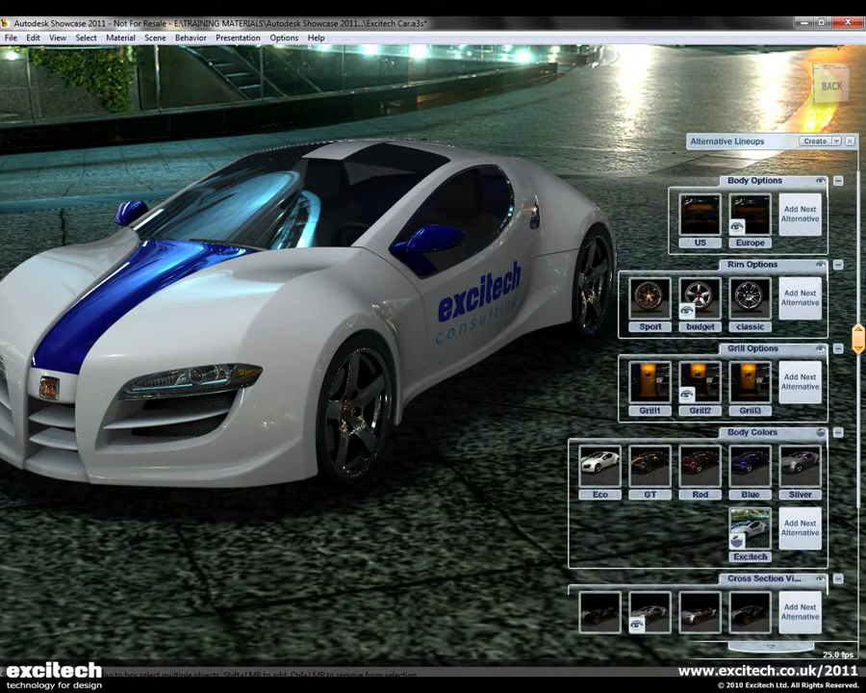
Switch the car's rims to the Sport alternative and back to budget.
{"action": "left_click_drag", "start_coordinate": [507, 410], "coordinate": [484, 410]}
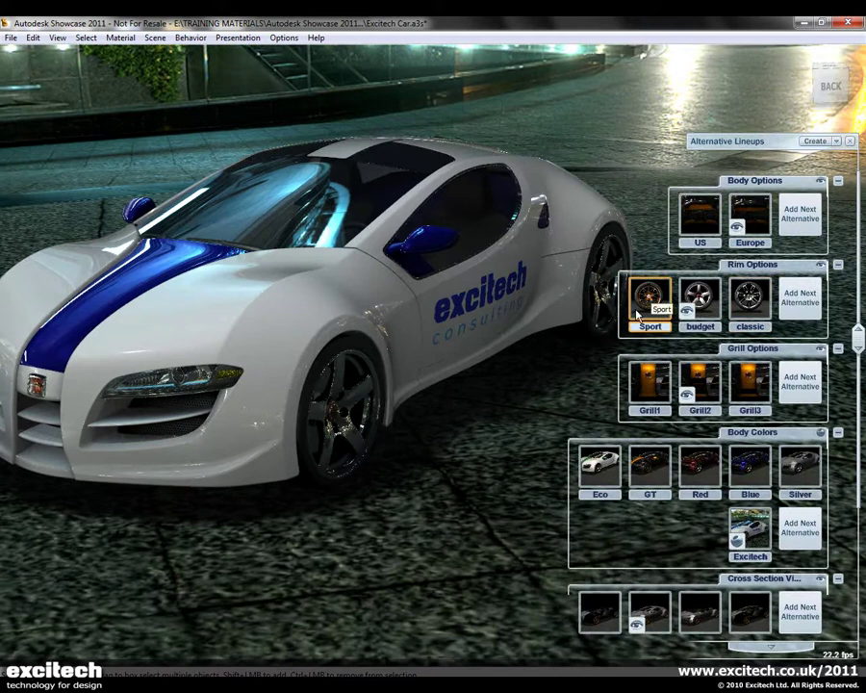
{"action": "middle_click_drag", "start_coordinate": [571, 368], "coordinate": [575, 362], "text": "alt"}
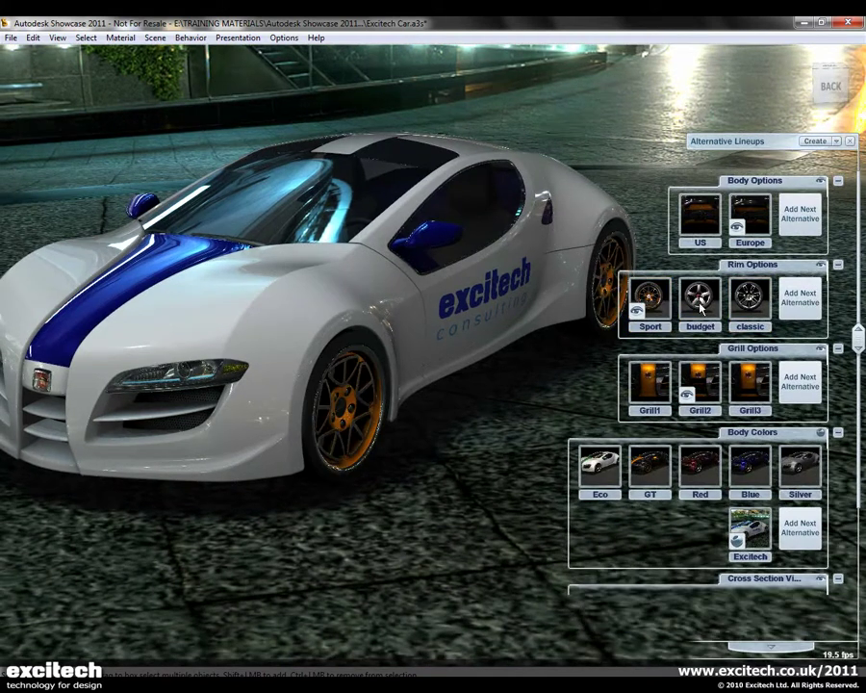
{"action": "left_click", "coordinate": [701, 307]}
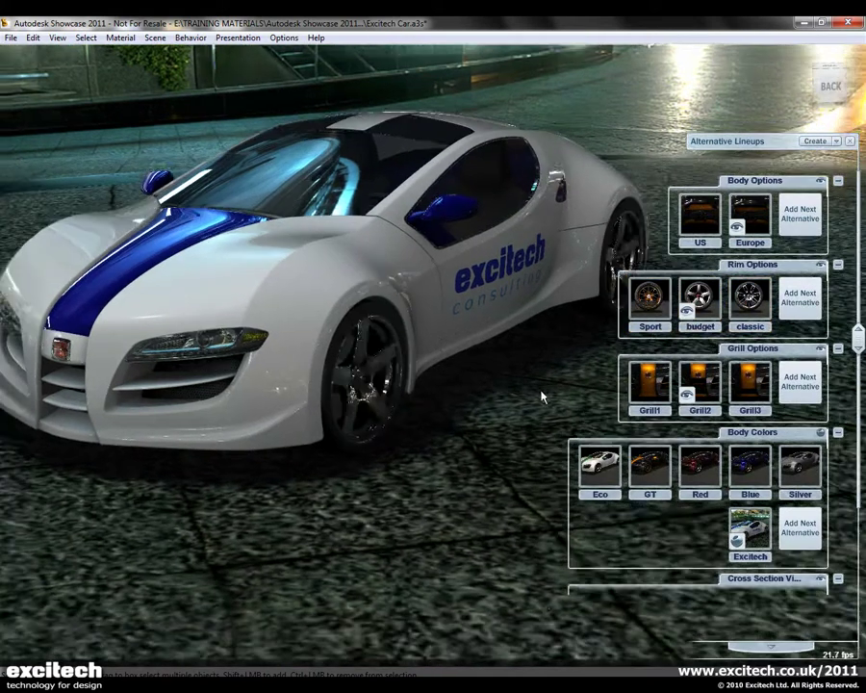
{"action": "left_click_drag", "start_coordinate": [542, 395], "coordinate": [466, 438]}
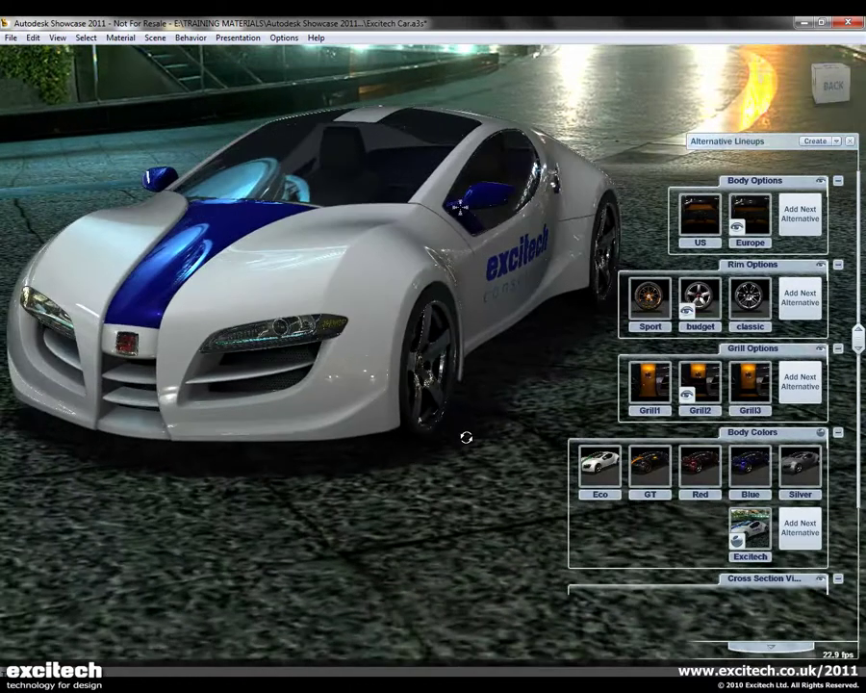
Switch the car's grill to the Grill1 alternative and back to Grill2, and repeat the comparison.
{"action": "left_click", "coordinate": [650, 385]}
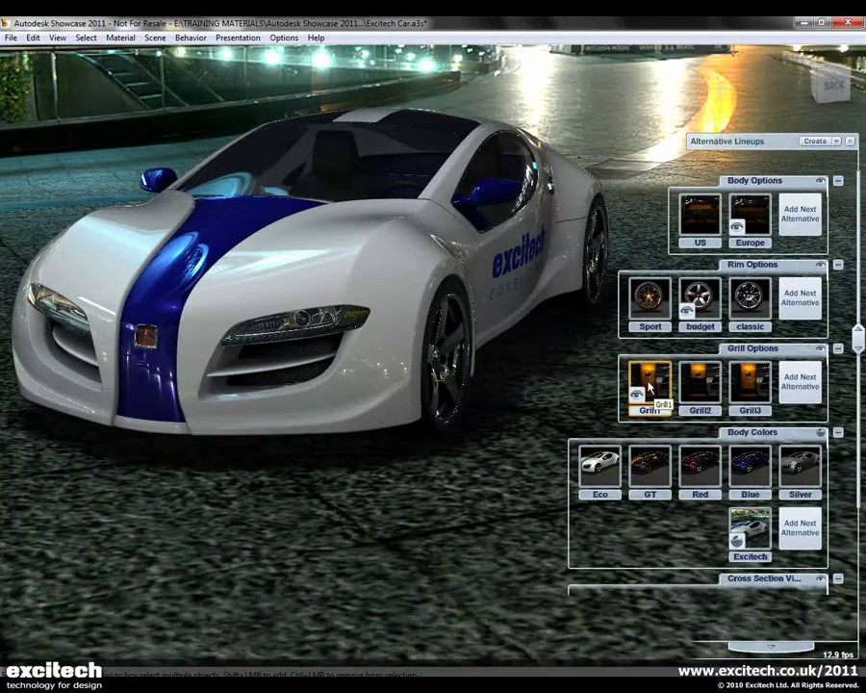
{"action": "left_click", "coordinate": [703, 390]}
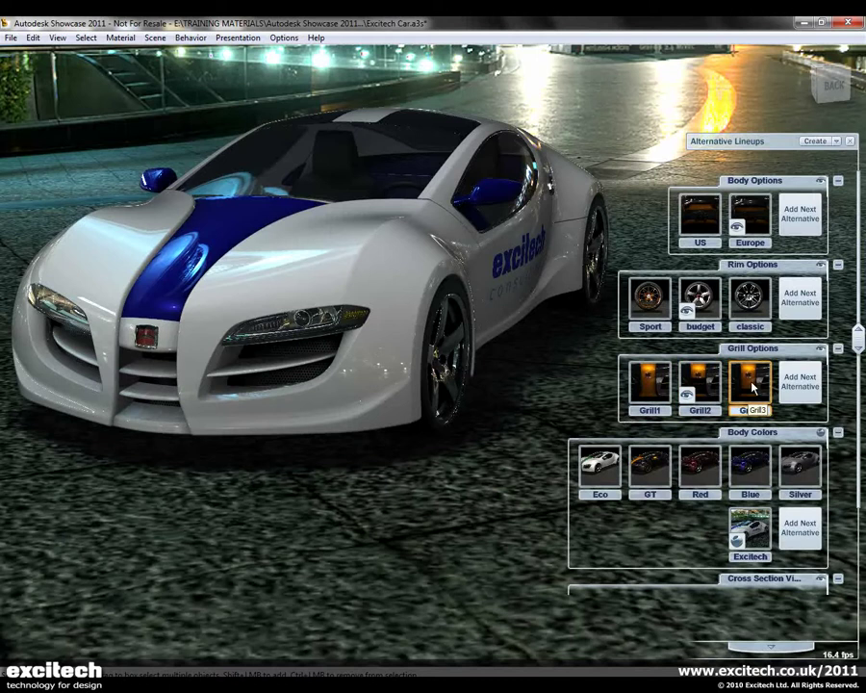
{"action": "left_click", "coordinate": [739, 395]}
{"action": "left_click", "coordinate": [703, 390]}
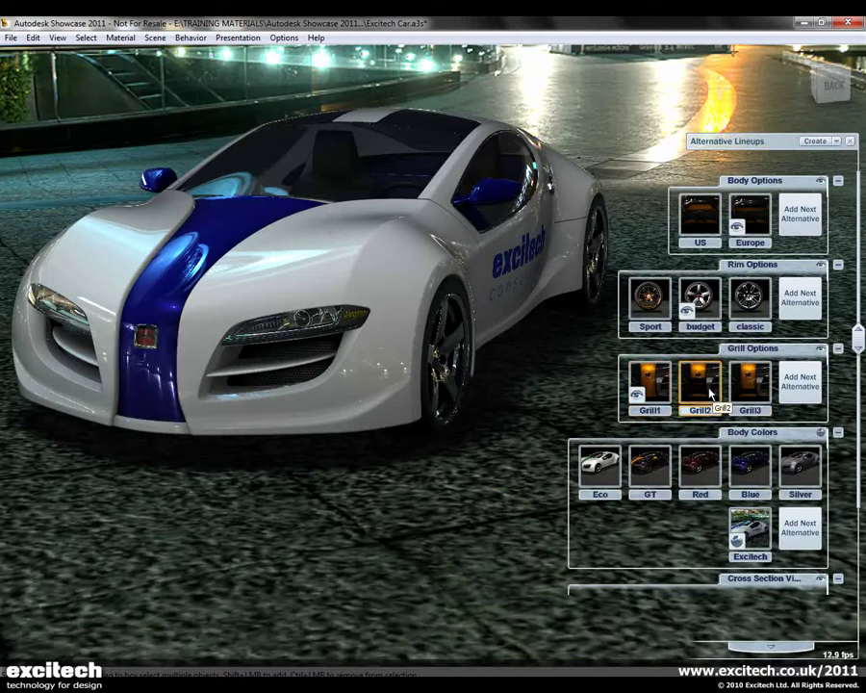
Try the Silver, Blue, Red and Eco body colors on the car and return to the Excitech alternative.
{"action": "left_click_drag", "start_coordinate": [432, 470], "coordinate": [479, 466]}
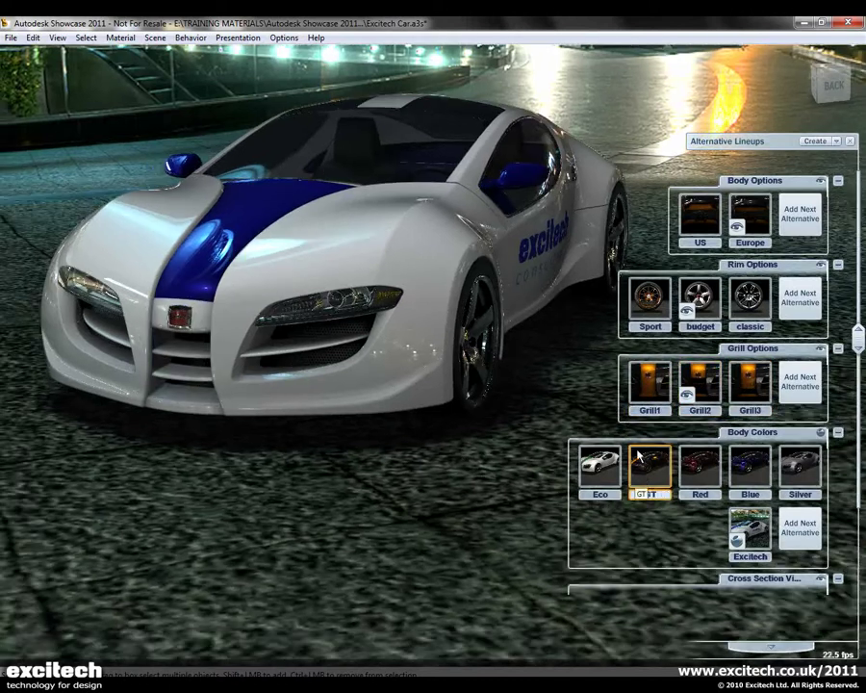
{"action": "left_click", "coordinate": [814, 468]}
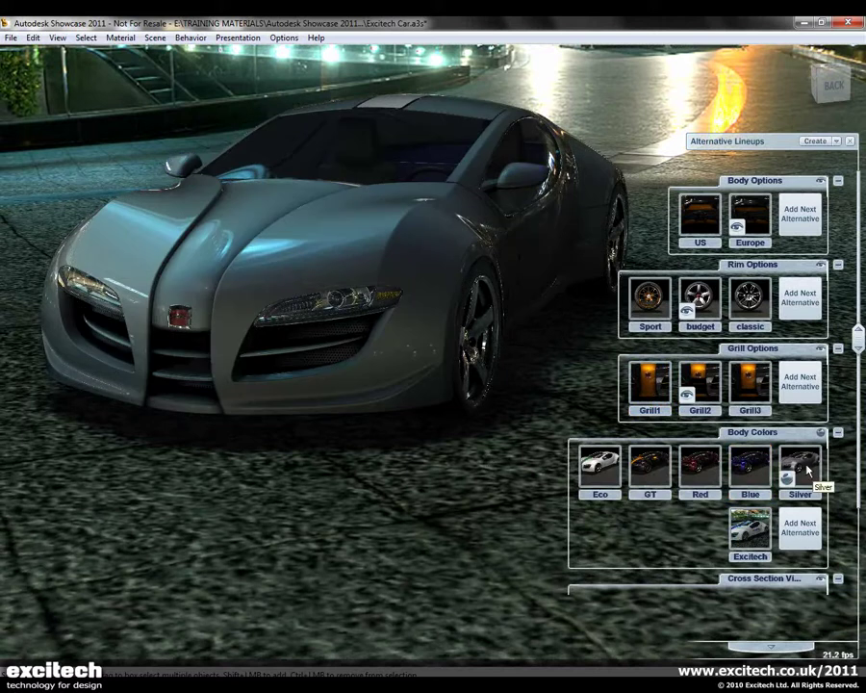
{"action": "left_click", "coordinate": [752, 471]}
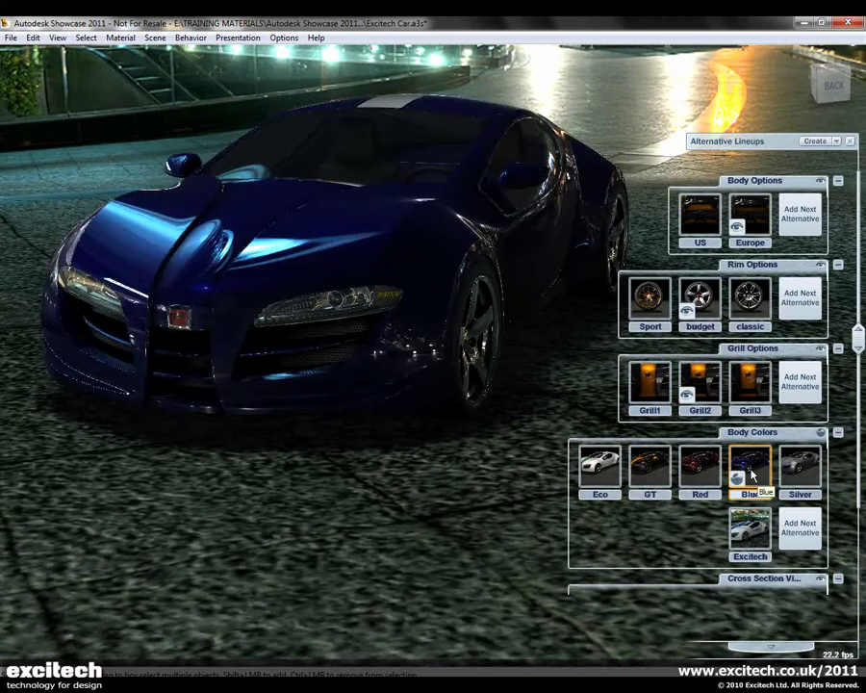
{"action": "left_click", "coordinate": [700, 470]}
{"action": "left_click_drag", "start_coordinate": [568, 489], "coordinate": [266, 469], "text": "alt"}
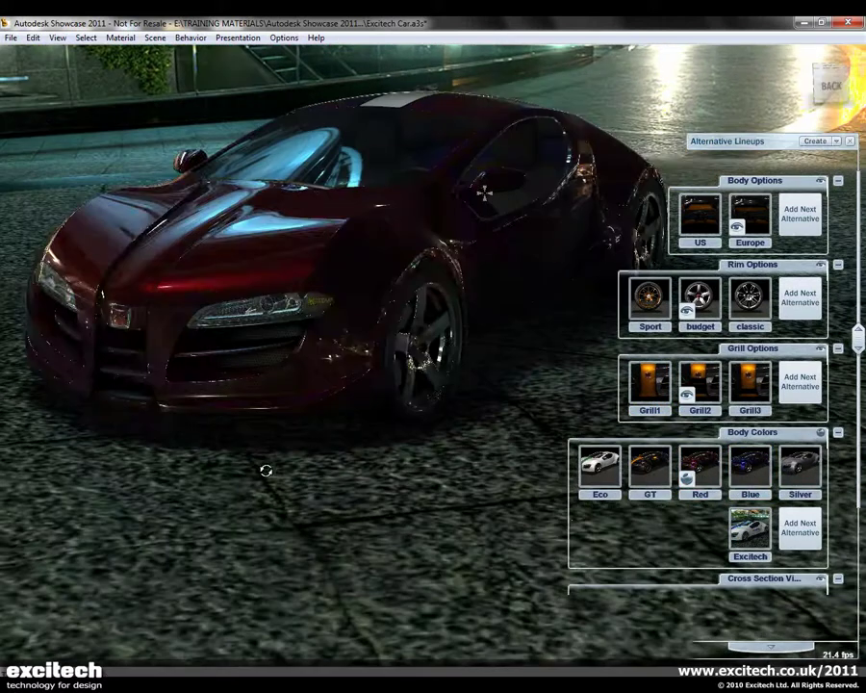
{"action": "left_click", "coordinate": [750, 470]}
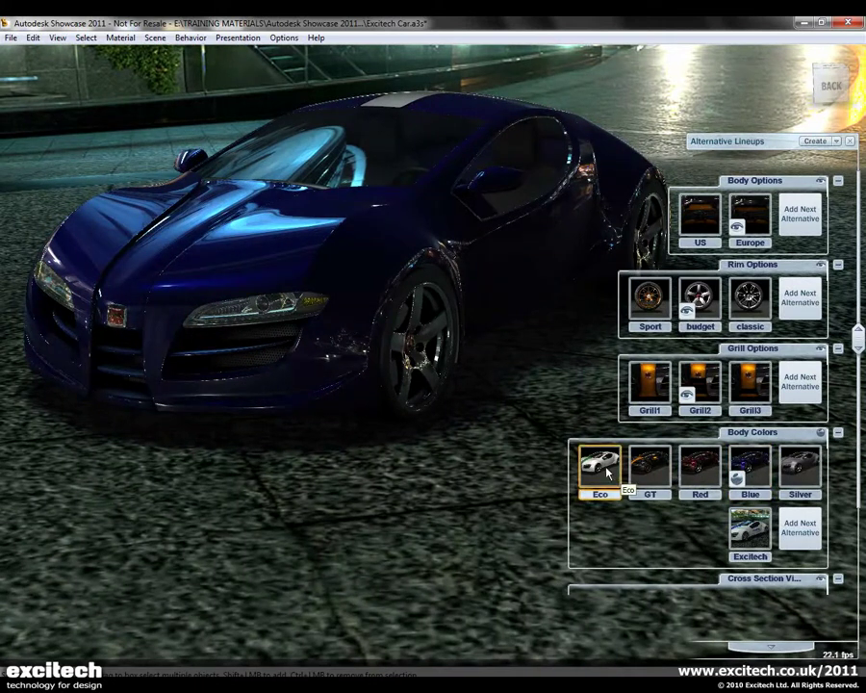
{"action": "left_click", "coordinate": [603, 471]}
{"action": "left_click", "coordinate": [750, 529]}
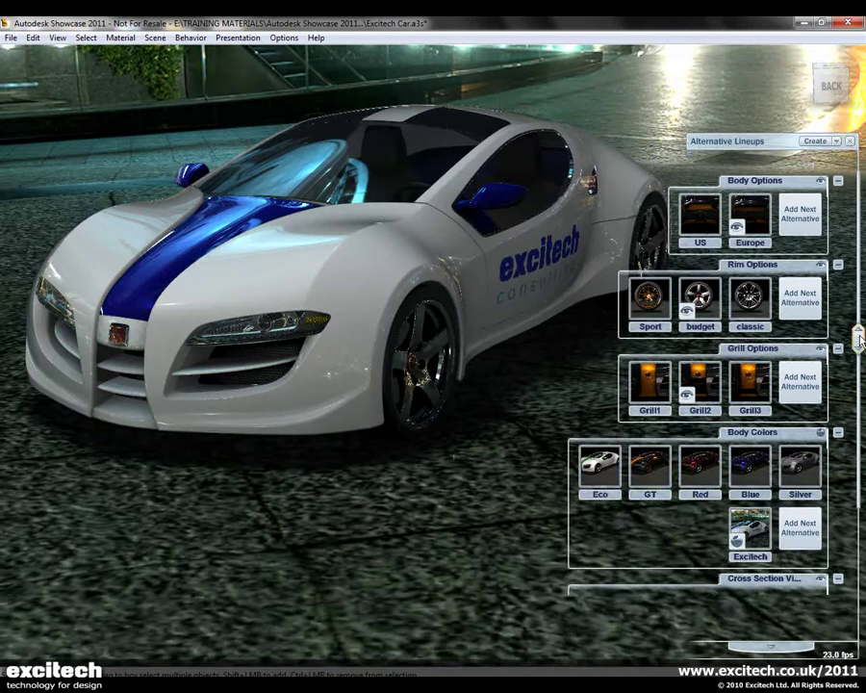
Set the cross section position to Half, inspect the car with the one horizontal CS alternative, and return to no CS.
{"action": "left_click_drag", "start_coordinate": [856, 336], "coordinate": [841, 484]}
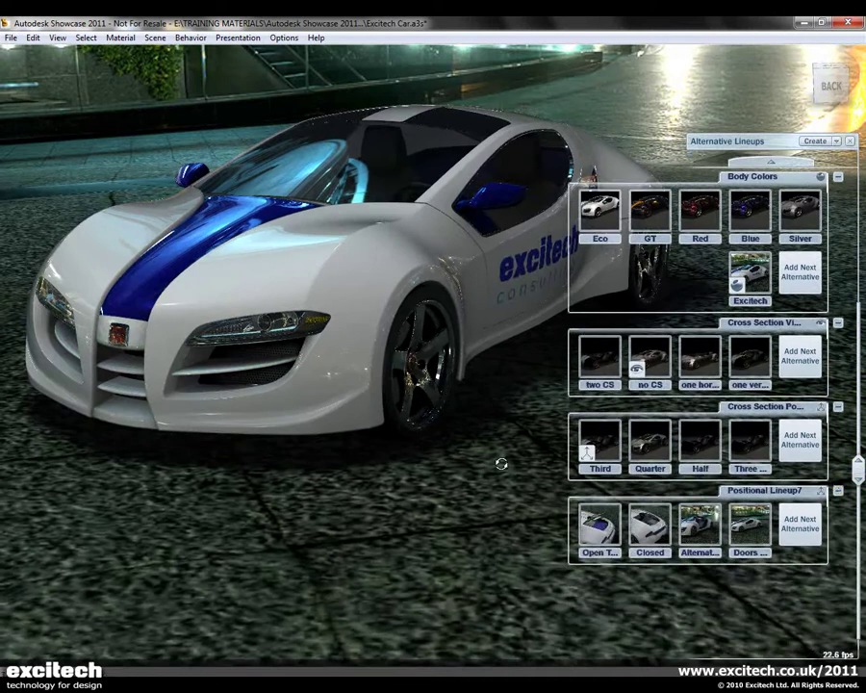
{"action": "left_click_drag", "start_coordinate": [500, 462], "coordinate": [487, 468], "text": "alt"}
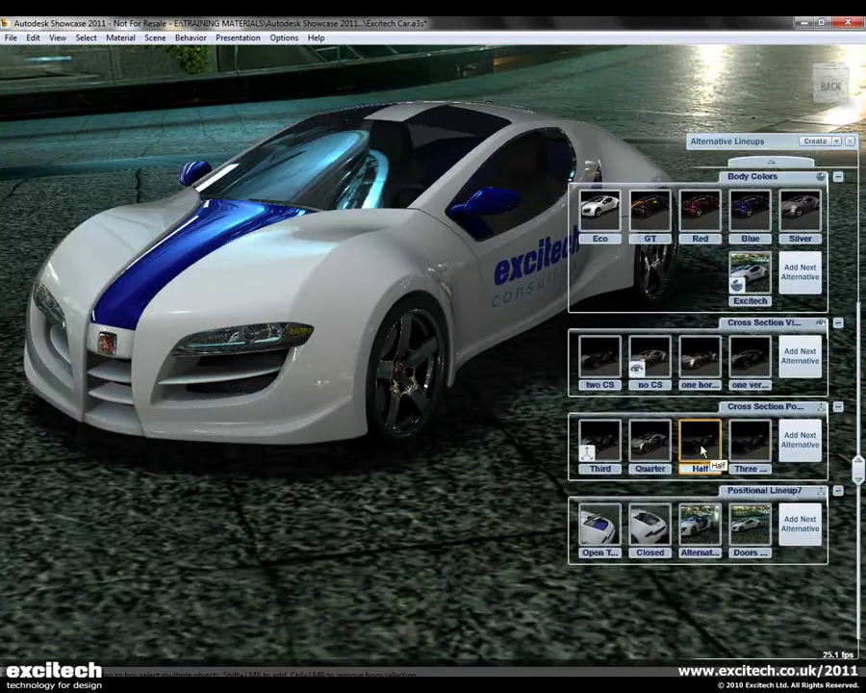
{"action": "left_click", "coordinate": [701, 448]}
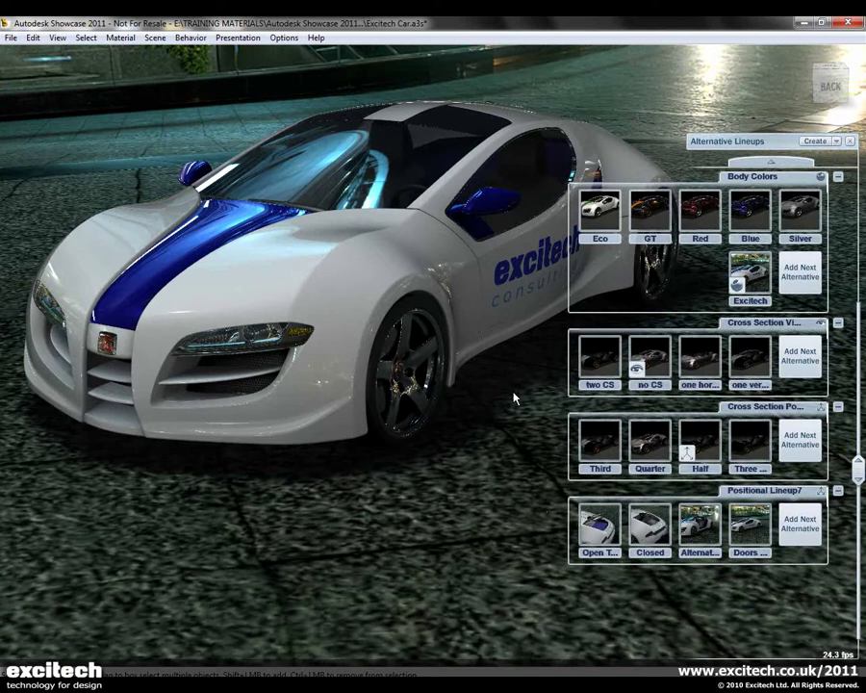
{"action": "left_click", "coordinate": [715, 360]}
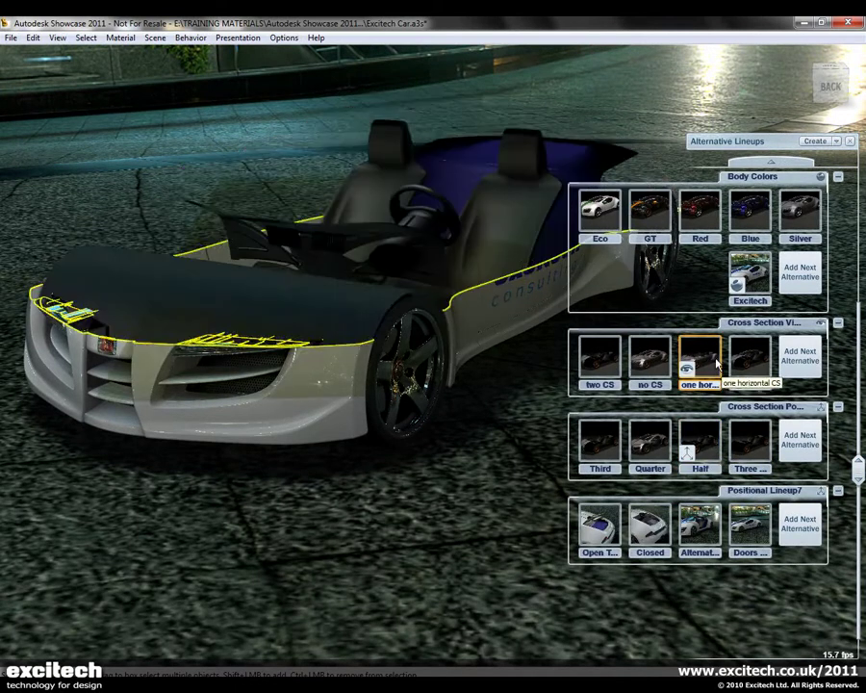
{"action": "left_click_drag", "start_coordinate": [501, 443], "coordinate": [417, 528]}
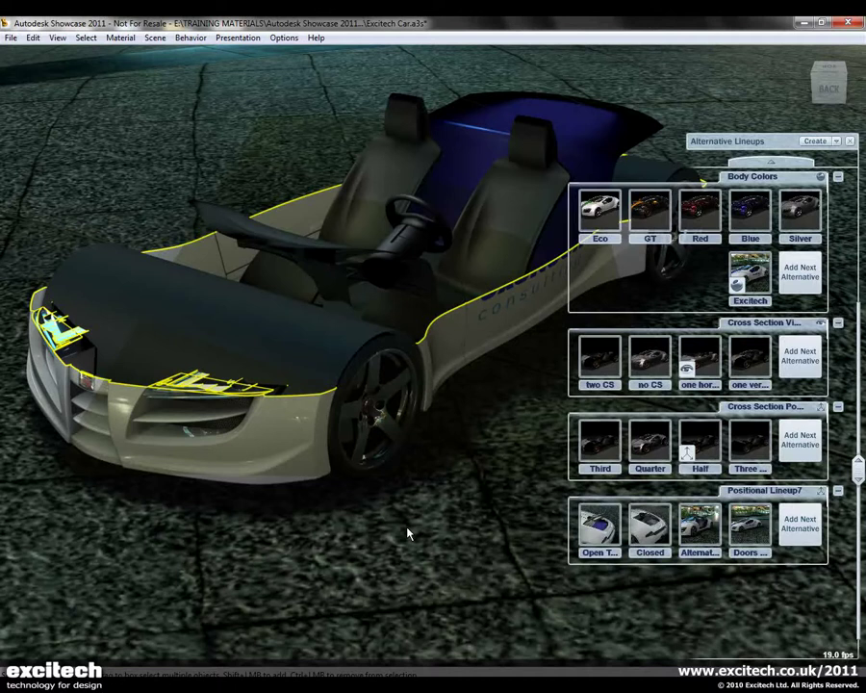
{"action": "left_click", "coordinate": [658, 369]}
Switch the tailgate between the Open Tailgate and Closed alternatives in Positional Lineup7, finish on Closed, and hide the alternative lineups.
{"action": "left_click_drag", "start_coordinate": [502, 494], "coordinate": [575, 418]}
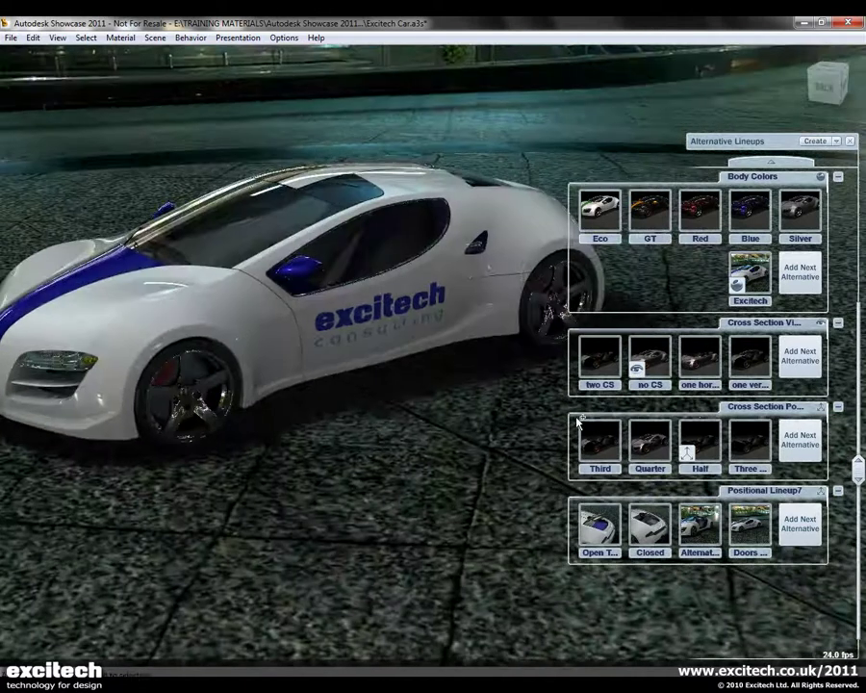
{"action": "left_click_drag", "start_coordinate": [491, 447], "coordinate": [241, 439]}
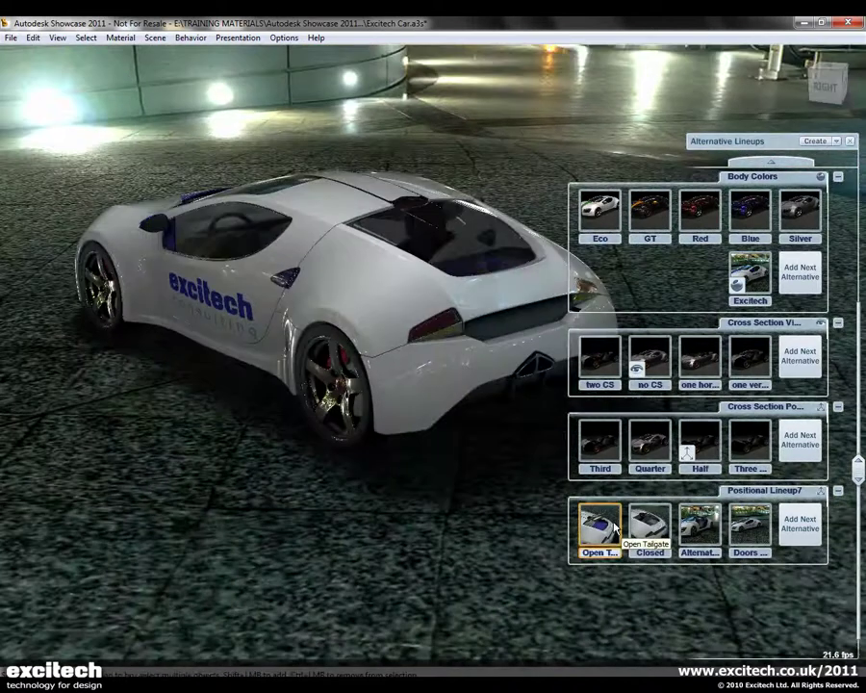
{"action": "left_click", "coordinate": [610, 530]}
{"action": "left_click_drag", "start_coordinate": [395, 470], "coordinate": [445, 424]}
{"action": "middle_click_drag", "start_coordinate": [406, 419], "coordinate": [362, 457], "text": "alt"}
{"action": "scroll", "coordinate": [356, 462], "scroll_direction": "up", "scroll_amount": 2}
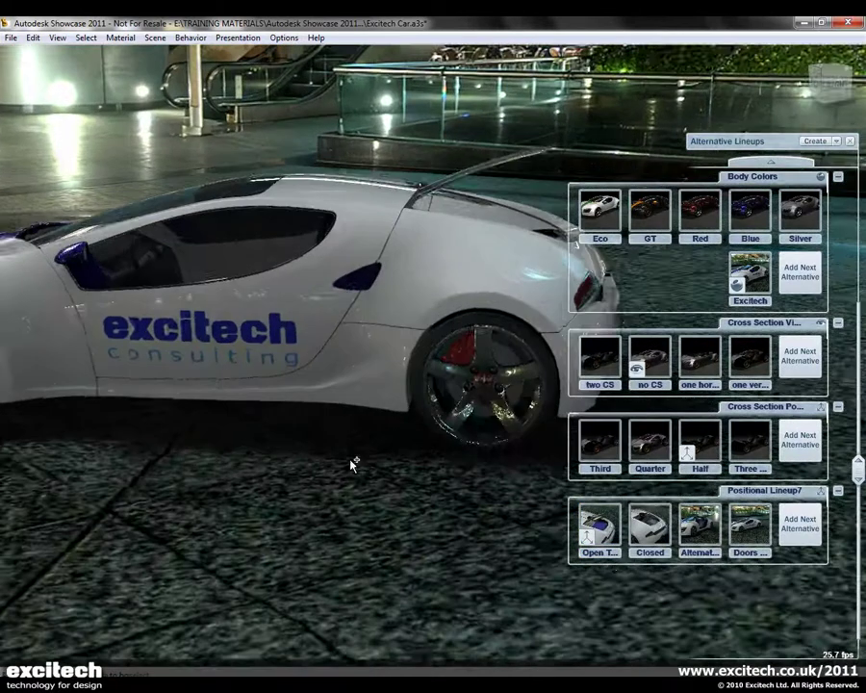
{"action": "left_click_drag", "start_coordinate": [352, 464], "coordinate": [362, 465], "text": "alt"}
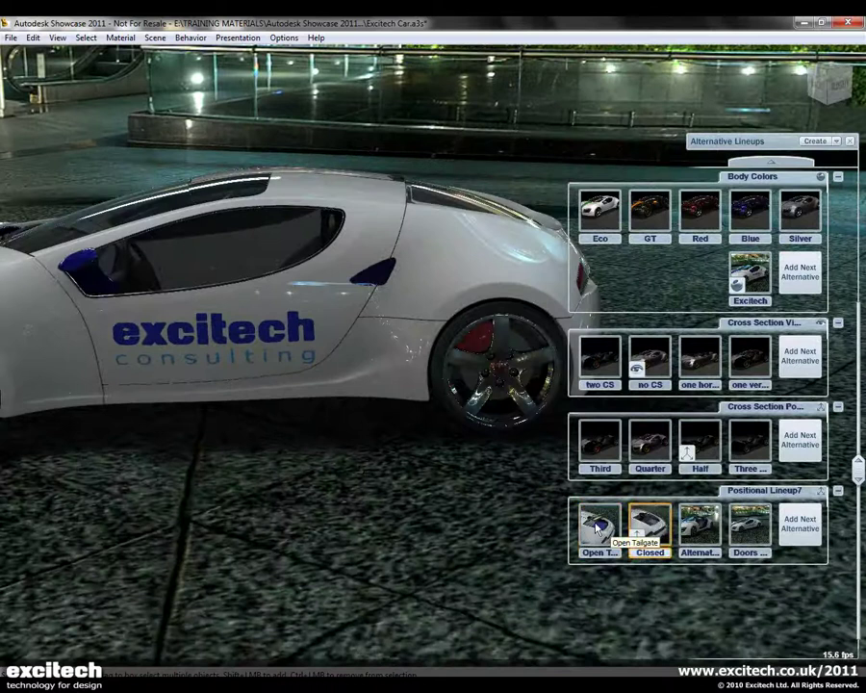
{"action": "left_click_drag", "start_coordinate": [344, 499], "coordinate": [537, 522]}
{"action": "left_click_drag", "start_coordinate": [404, 520], "coordinate": [578, 527], "text": "alt"}
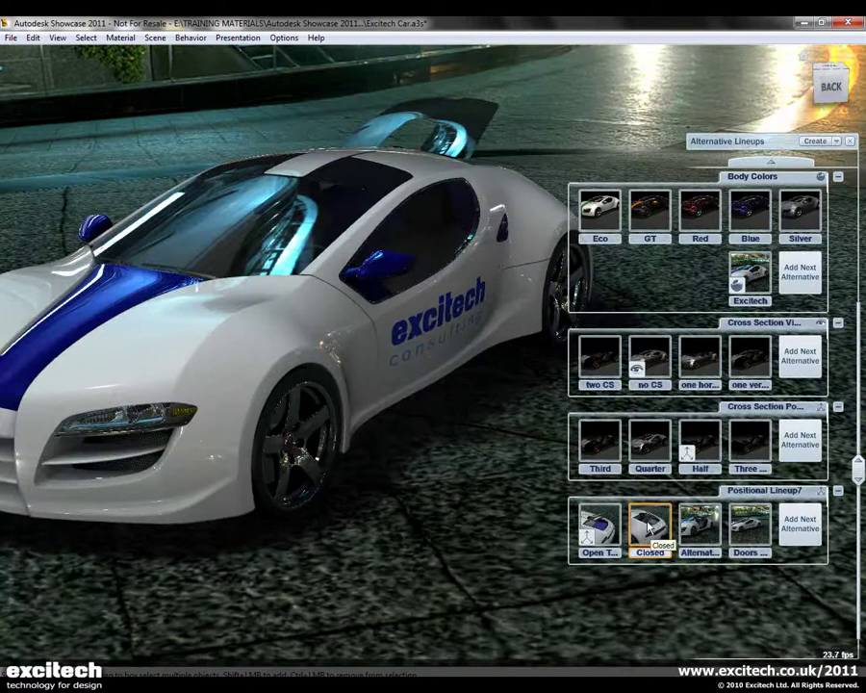
{"action": "left_click", "coordinate": [850, 140]}
{"action": "left_click_drag", "start_coordinate": [606, 436], "coordinate": [623, 421]}
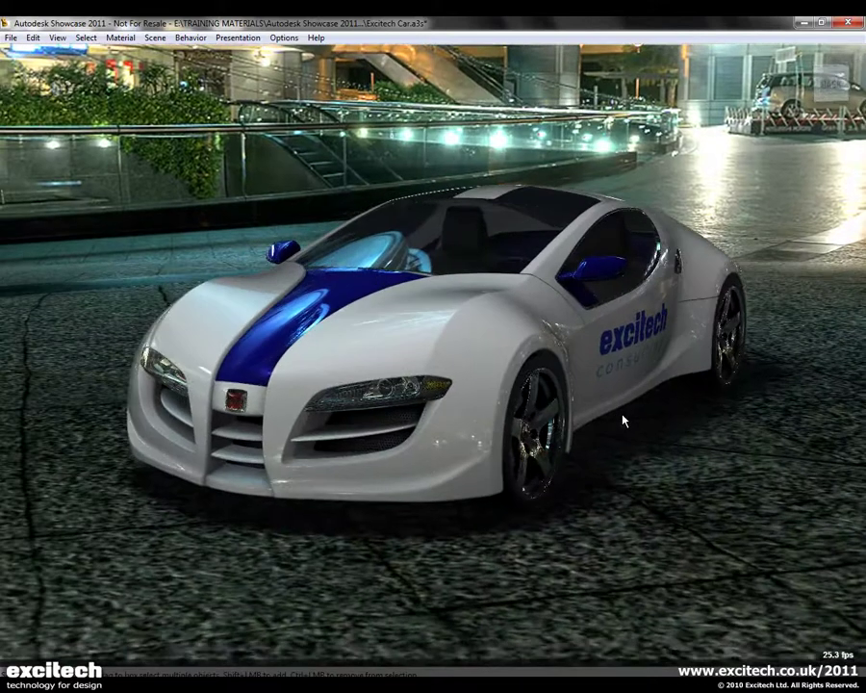
{"action": "left_click_drag", "start_coordinate": [675, 412], "coordinate": [684, 434]}
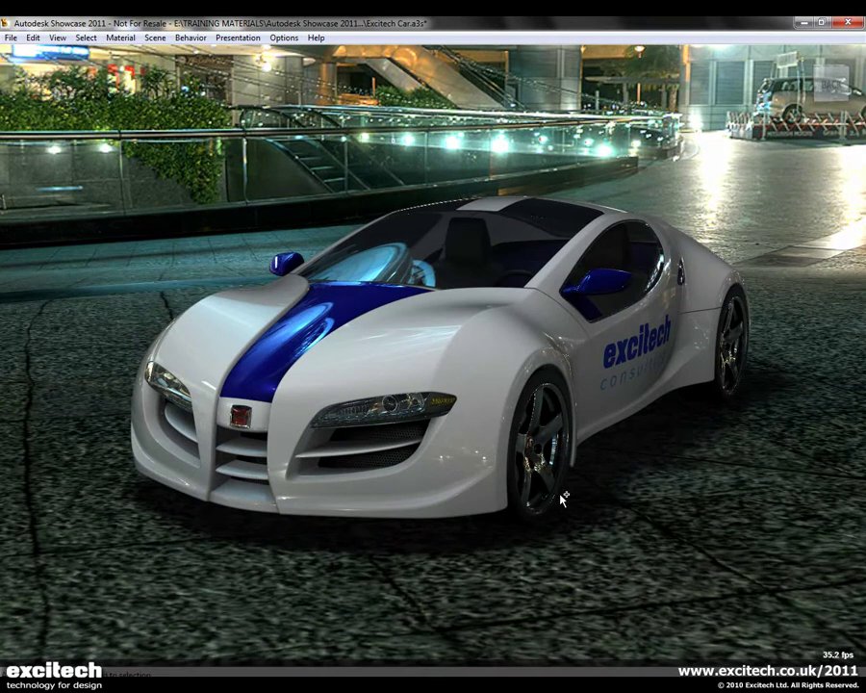
{"action": "left_click_drag", "start_coordinate": [563, 499], "coordinate": [405, 544]}
{"action": "middle_click_drag", "start_coordinate": [331, 564], "coordinate": [381, 563]}
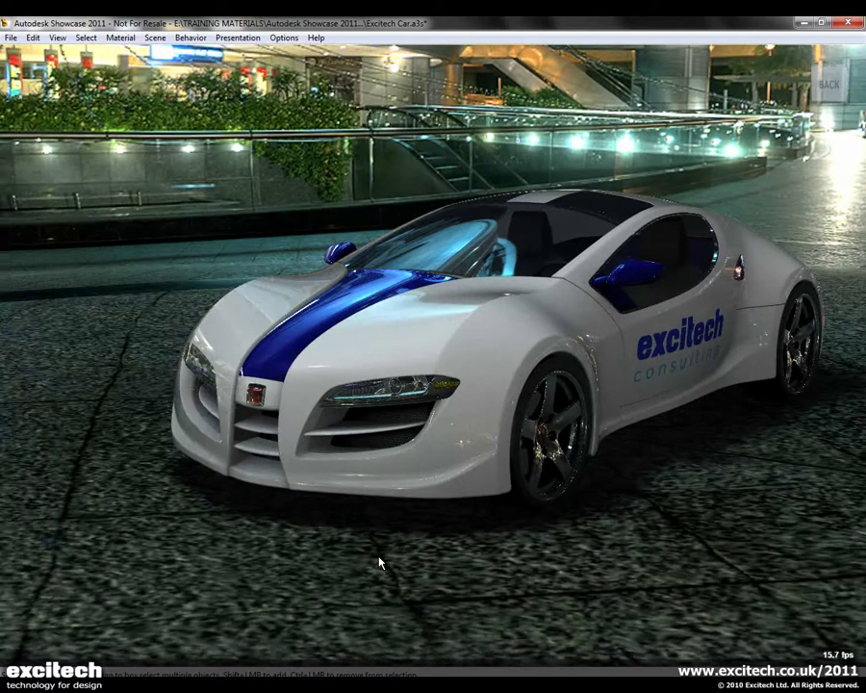
Place the car in the Stuttgart environment from the scene's environments, inspect it, and close the environments display.
{"action": "key", "text": "e"}
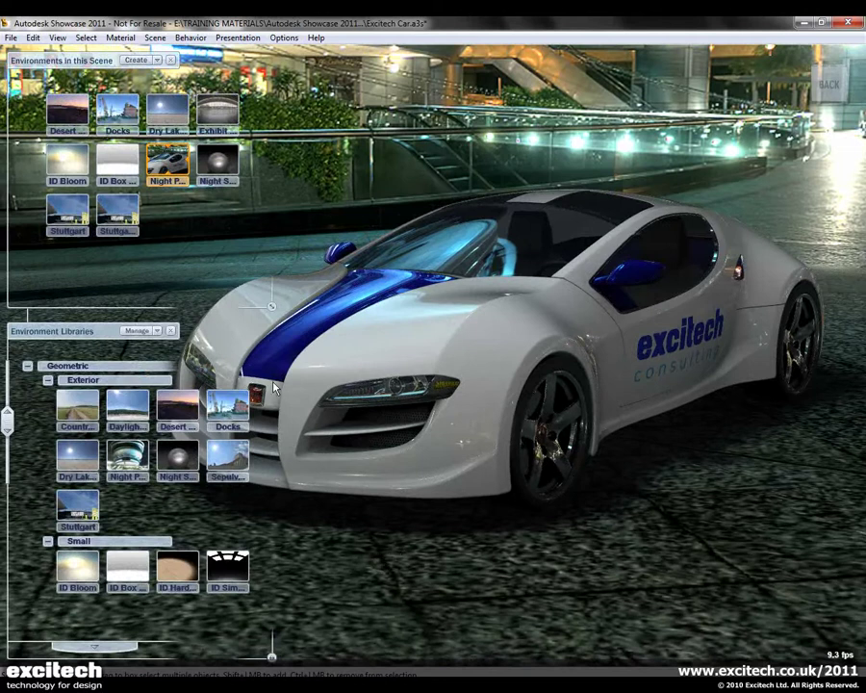
{"action": "double_click", "coordinate": [67, 212]}
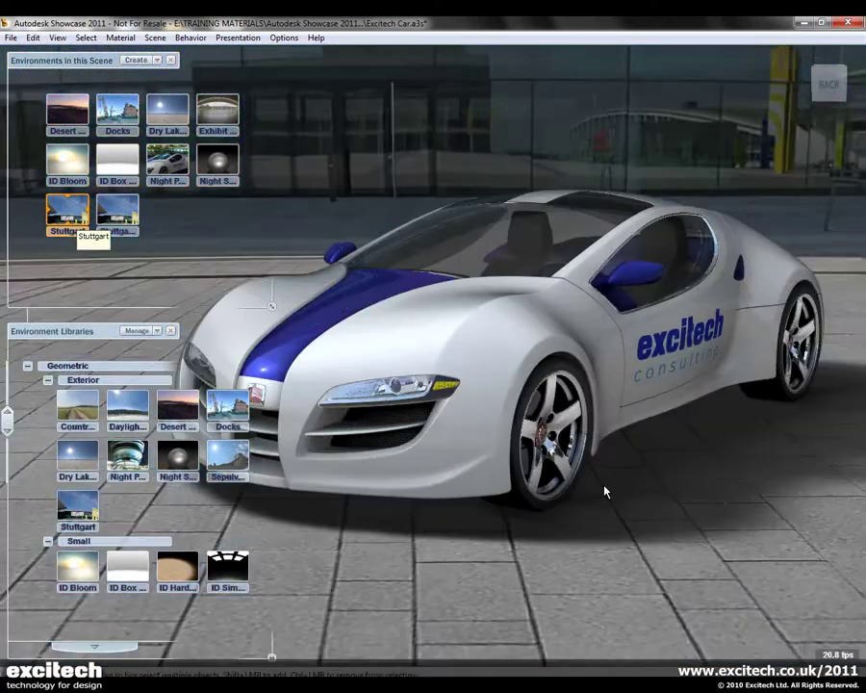
{"action": "left_click_drag", "start_coordinate": [691, 493], "coordinate": [551, 519]}
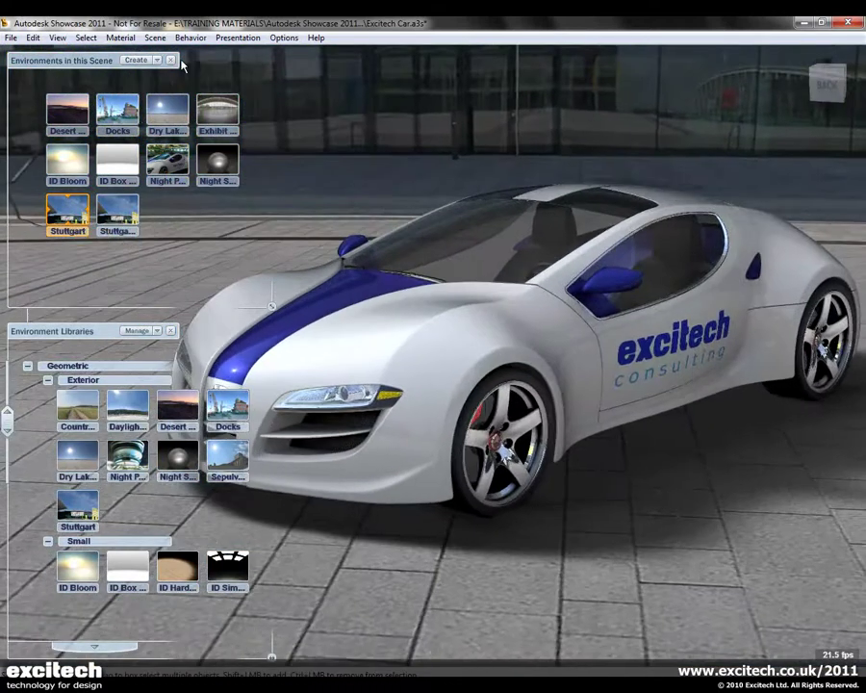
{"action": "left_click", "coordinate": [171, 59]}
{"action": "left_click_drag", "start_coordinate": [534, 349], "coordinate": [836, 442], "text": "alt"}
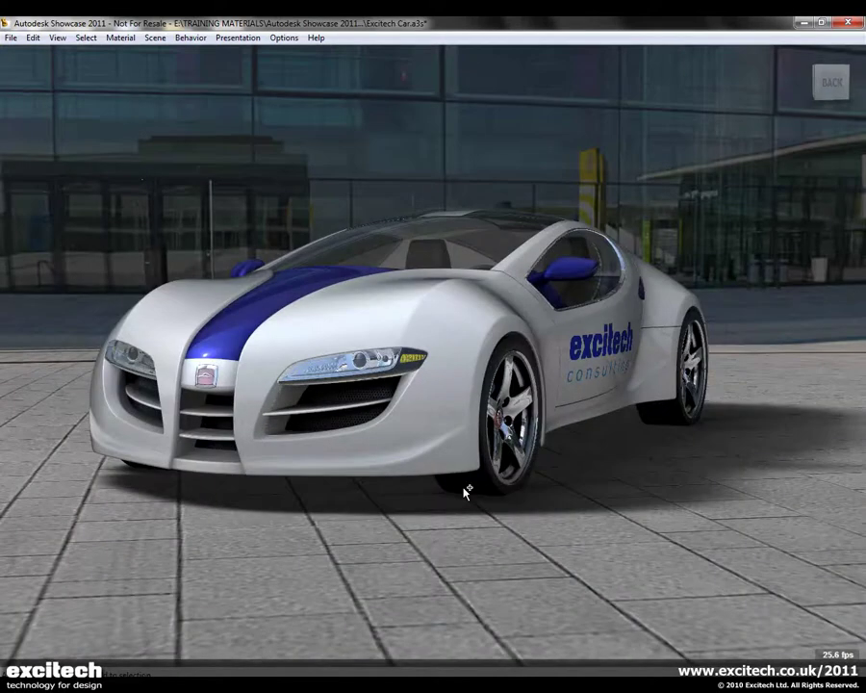
{"action": "left_click_drag", "start_coordinate": [464, 487], "coordinate": [298, 553], "text": "alt"}
{"action": "left_click_drag", "start_coordinate": [626, 525], "coordinate": [673, 531]}
{"action": "scroll", "coordinate": [686, 545], "scroll_direction": "up", "scroll_amount": 2}
{"action": "scroll", "coordinate": [683, 547], "scroll_direction": "down", "scroll_amount": 2}
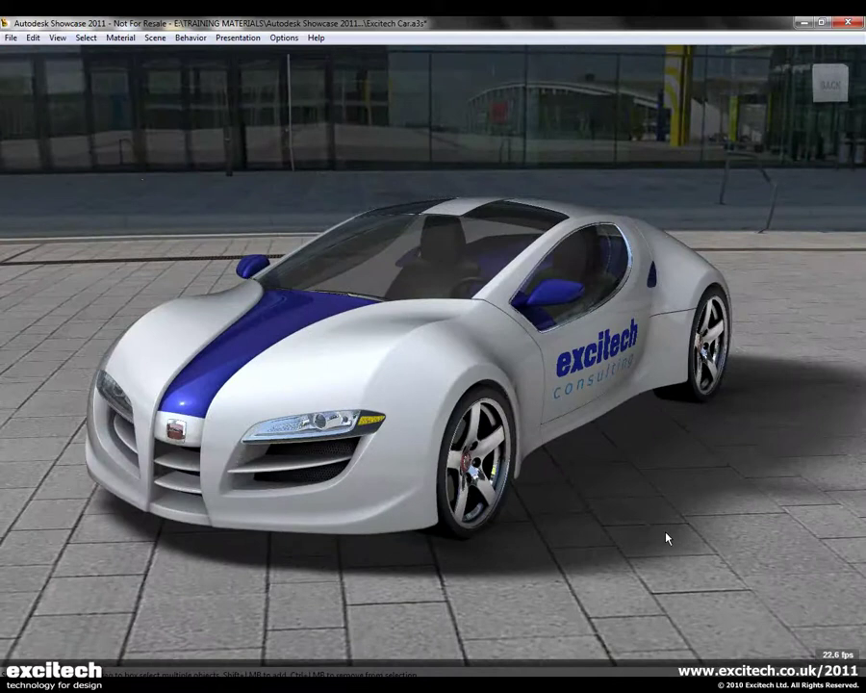
Switch the scene back to the Night P... environment and close the environments display.
{"action": "key", "text": "e"}
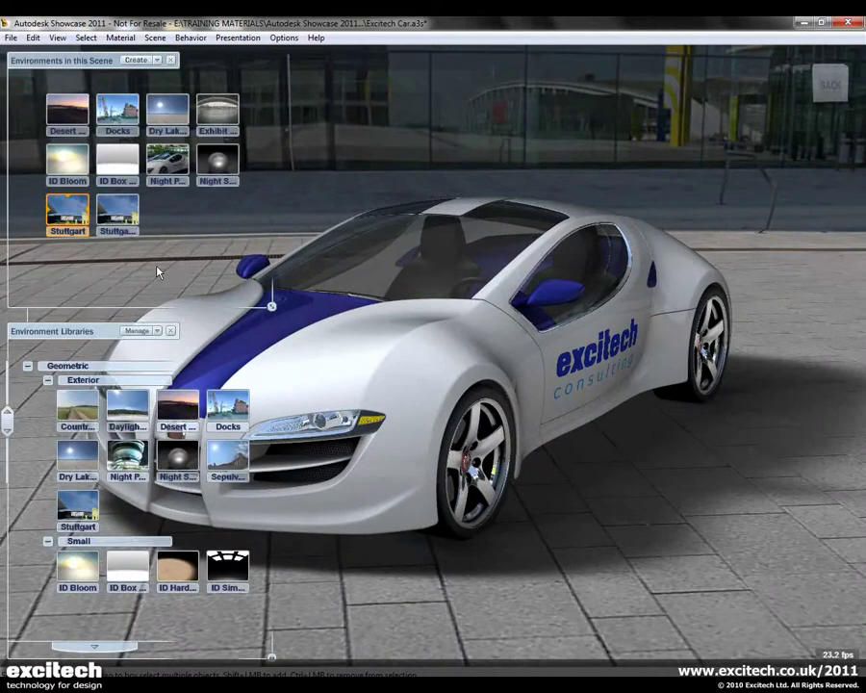
{"action": "left_click", "coordinate": [181, 173]}
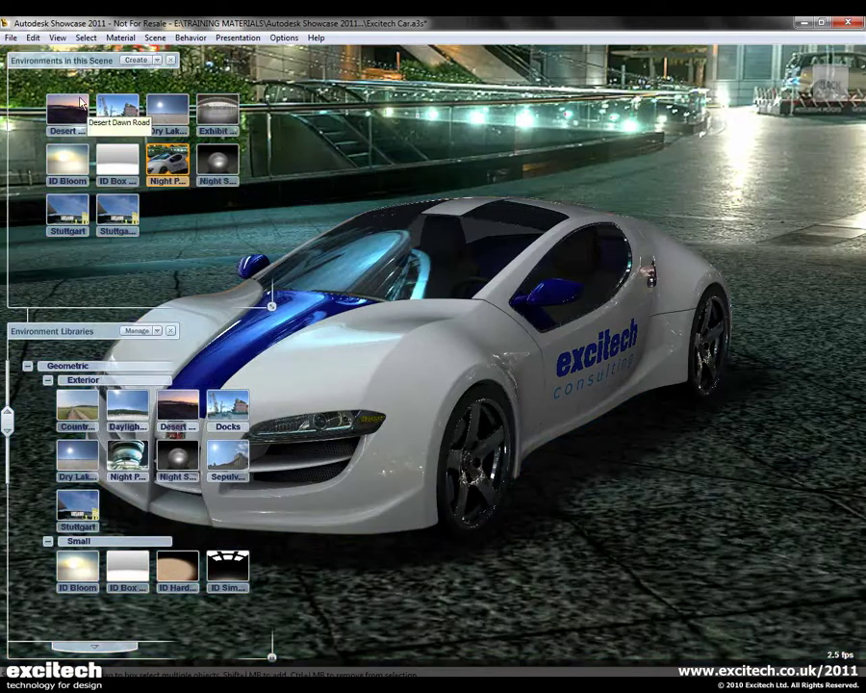
{"action": "left_click", "coordinate": [173, 61]}
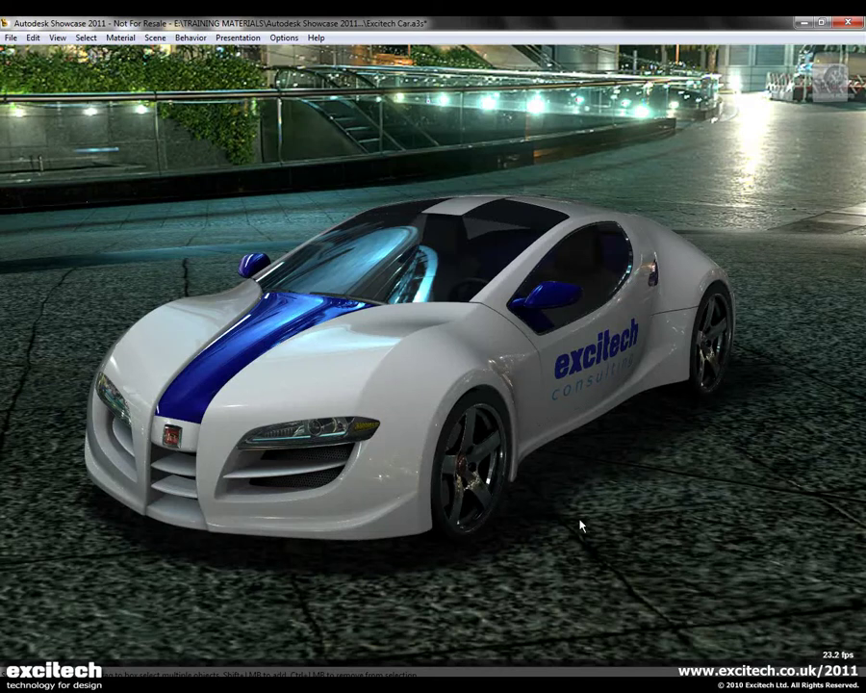
Display the alternative lineups, try adding a new alternative to the Cross Section Po... lineup, and delete that alternative.
{"action": "key", "text": "a"}
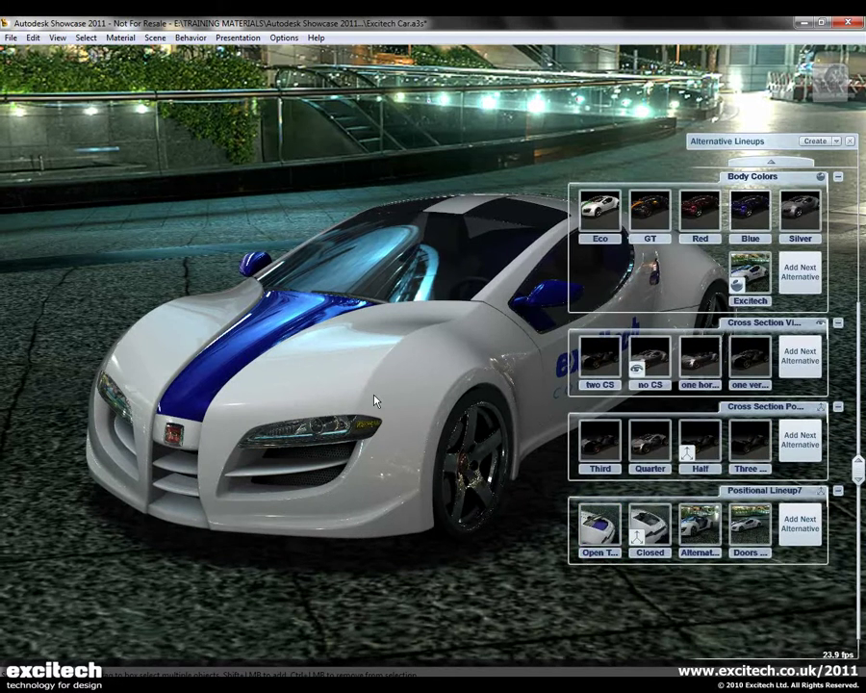
{"action": "right_click", "coordinate": [765, 446]}
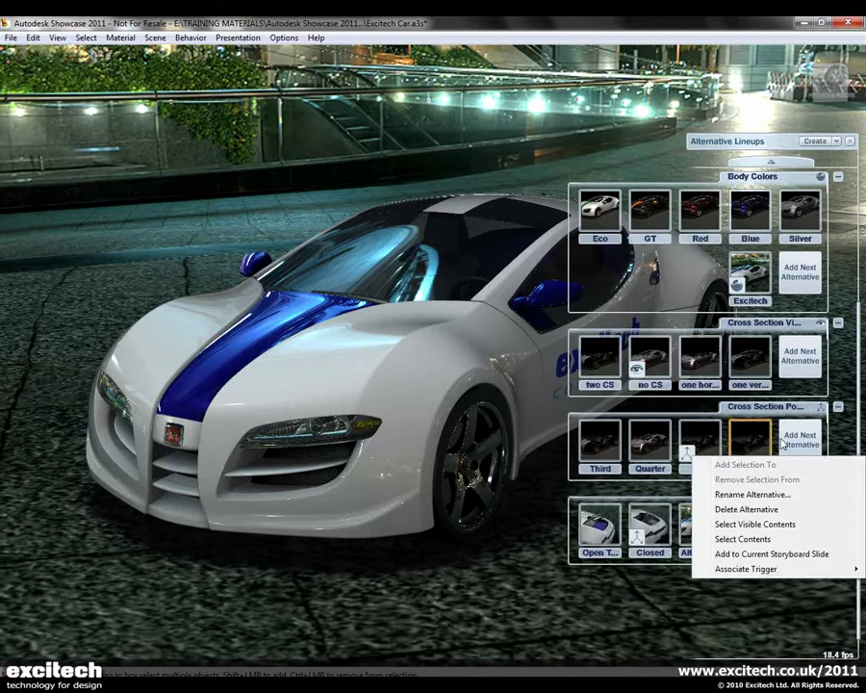
{"action": "left_click", "coordinate": [809, 446]}
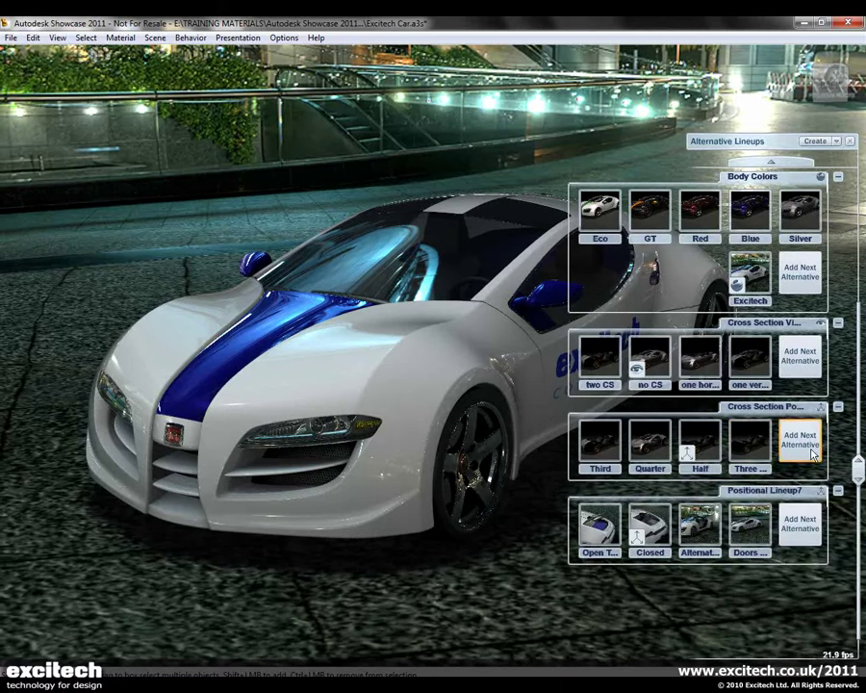
{"action": "left_click", "coordinate": [813, 454]}
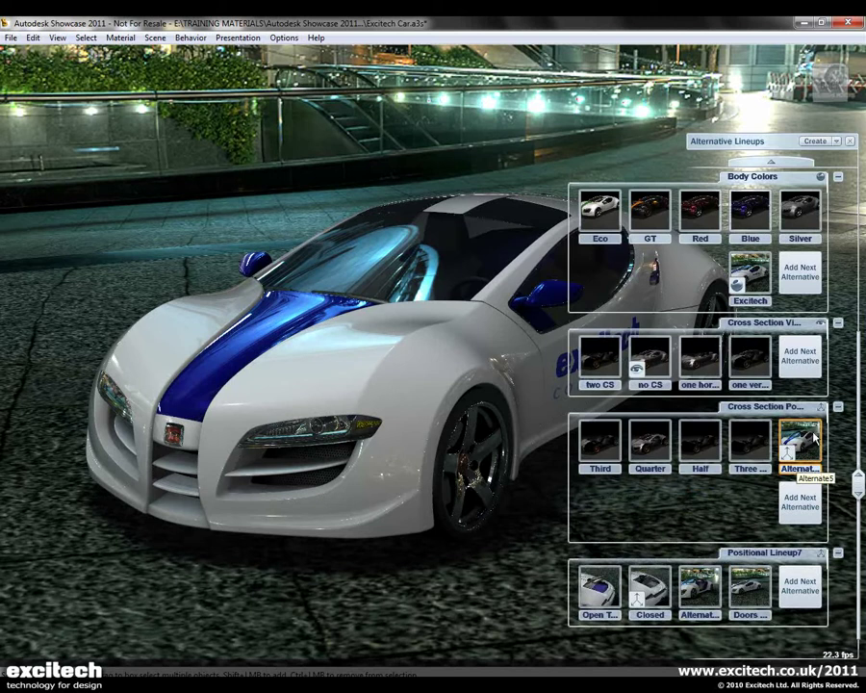
{"action": "right_click", "coordinate": [805, 444]}
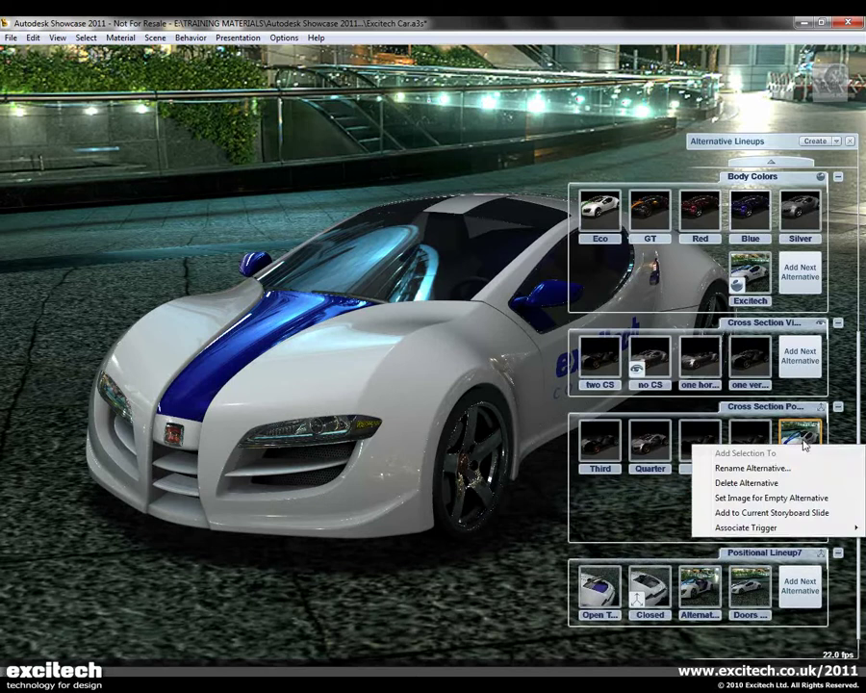
{"action": "left_click", "coordinate": [747, 482]}
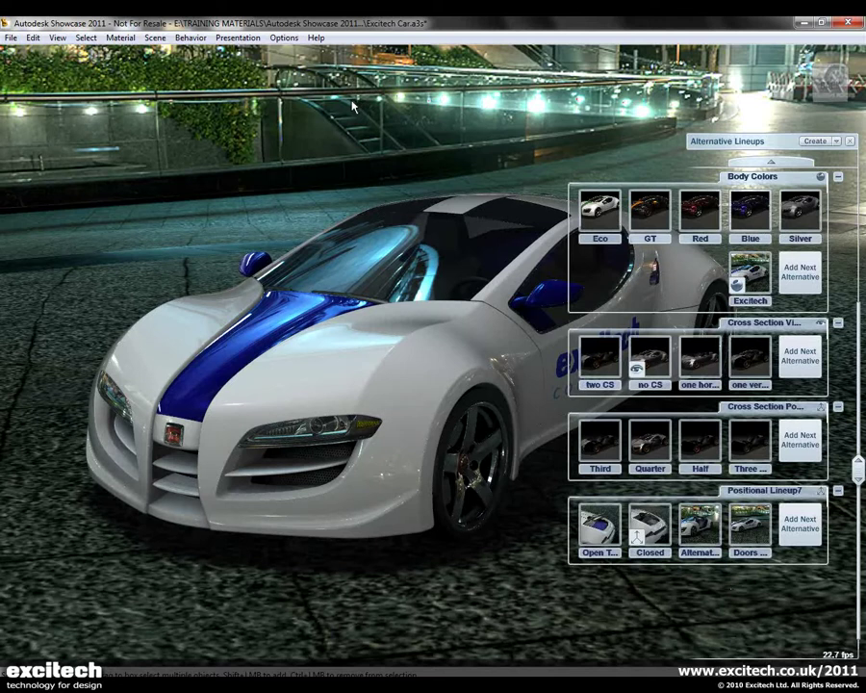
View the scene full screen with the alternative lineups hidden, inspect the car from around its front side, and exit full screen.
{"action": "key", "text": "ctrl+space"}
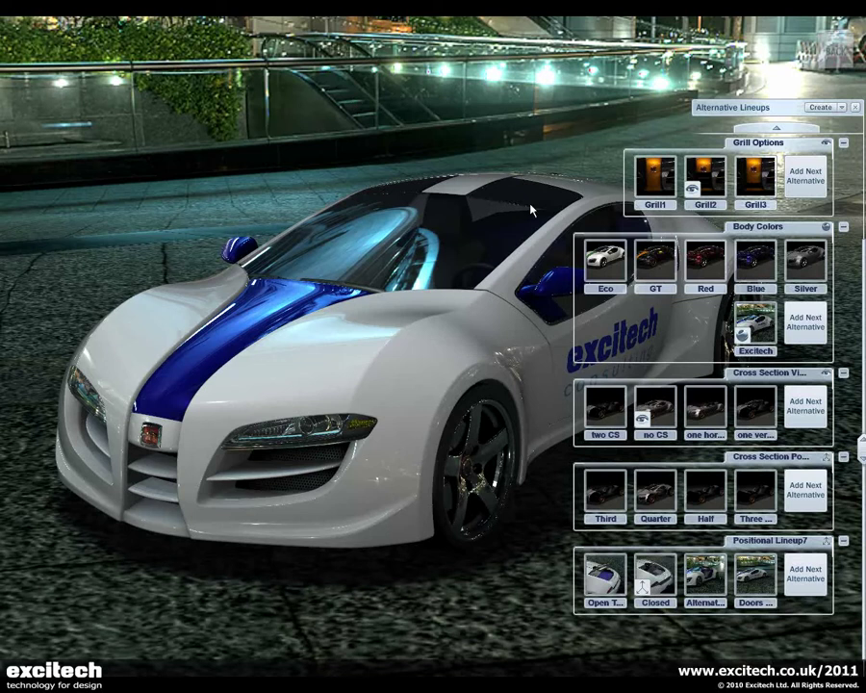
{"action": "left_click", "coordinate": [855, 108]}
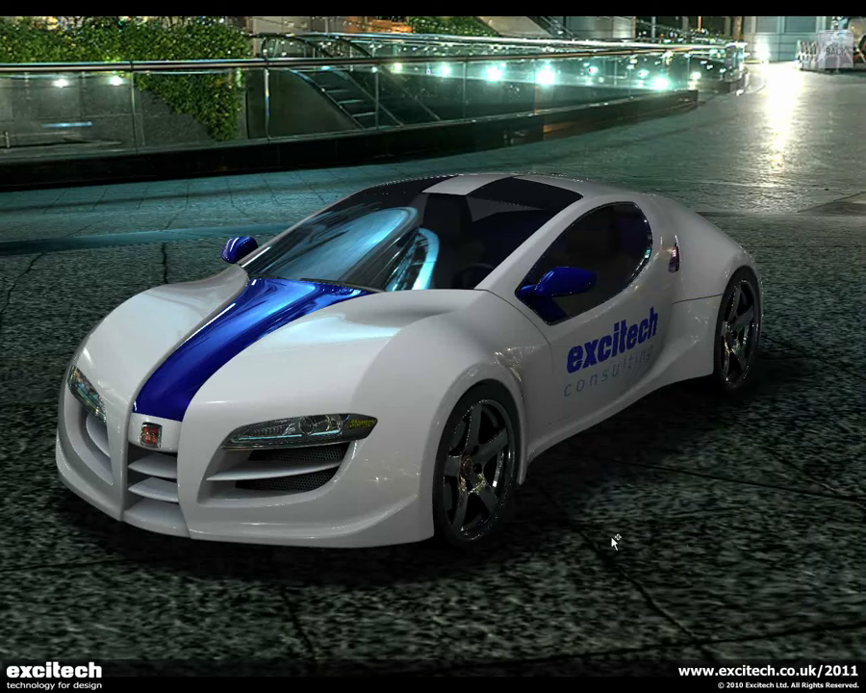
{"action": "left_click_drag", "start_coordinate": [613, 541], "coordinate": [599, 439], "text": "alt"}
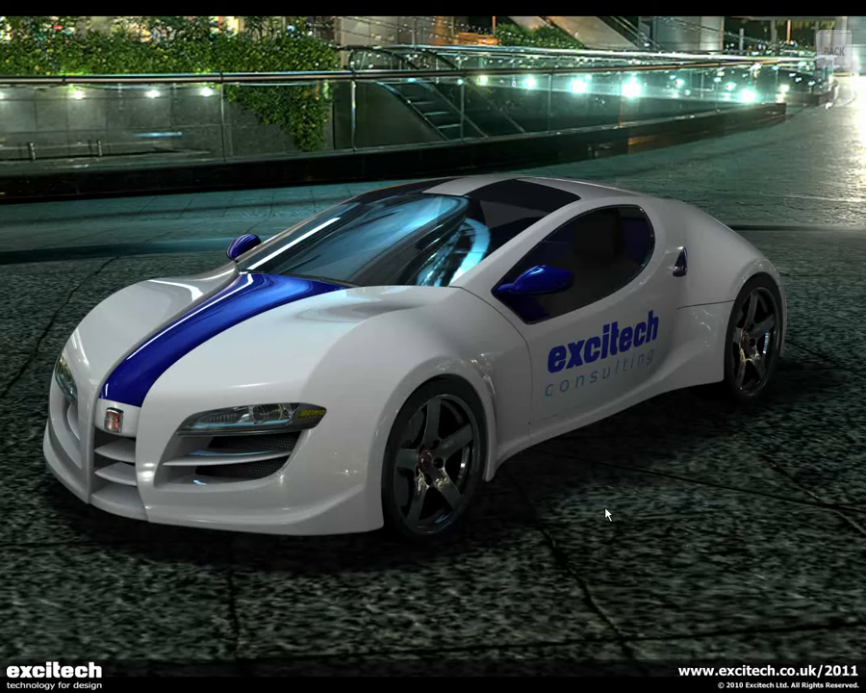
{"action": "key", "text": "Escape"}
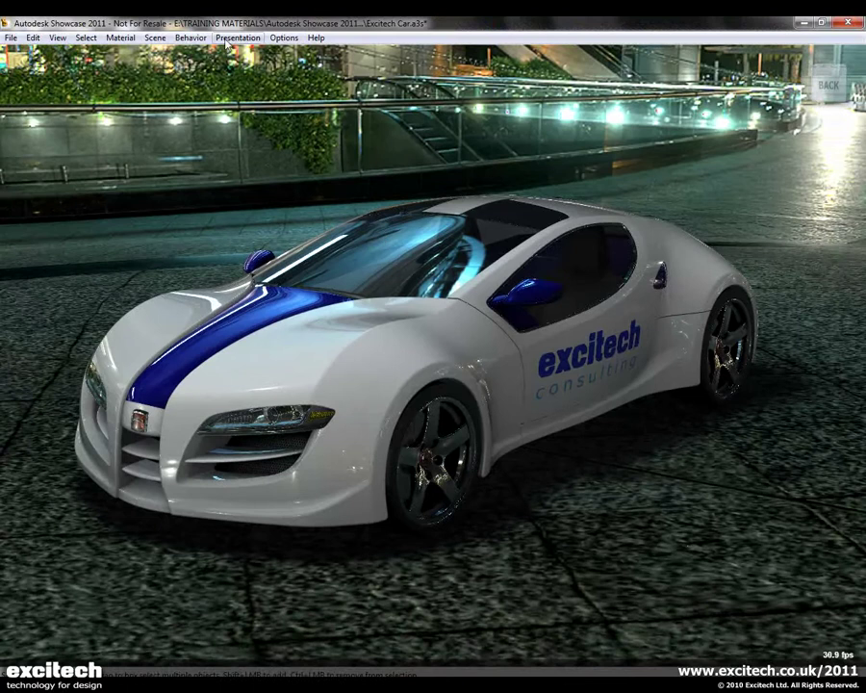
Open the Multi-Machine Display settings to examine the whole-scene and tiled image options.
{"action": "left_click", "coordinate": [282, 38]}
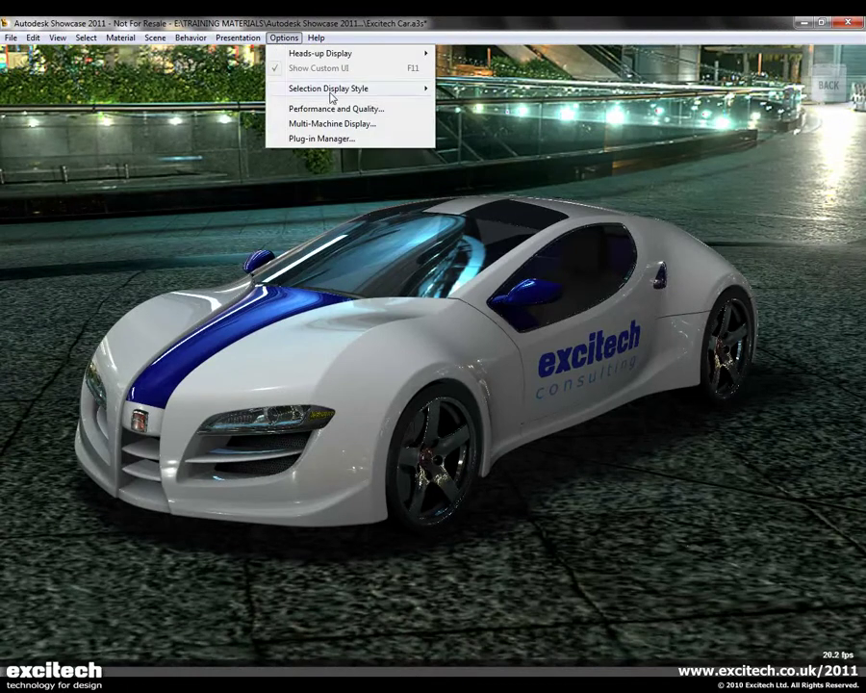
{"action": "left_click", "coordinate": [318, 124]}
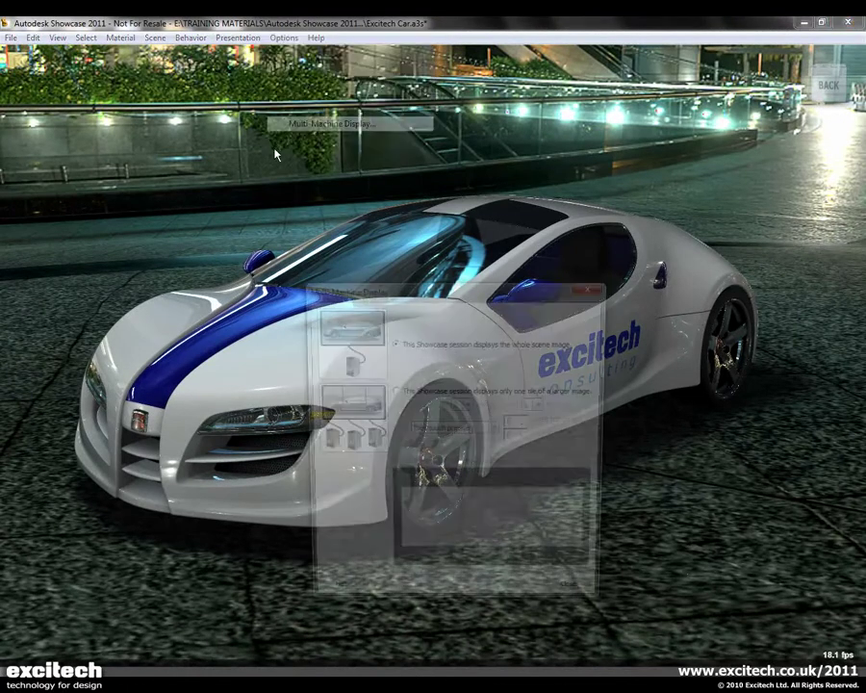